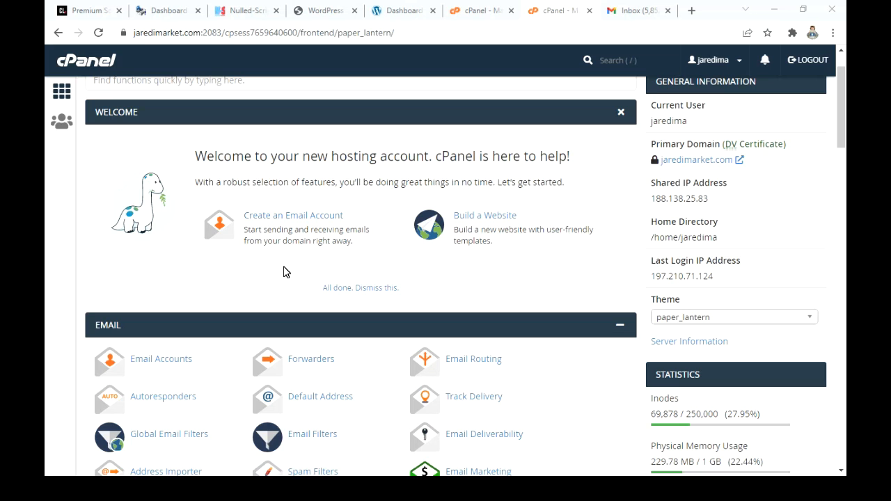
Step: Look over the hosting control panel's home page and the laundry site's WordPress dashboard
{"action": "scroll", "coordinate": [352, 291], "scroll_direction": "down", "scroll_amount": 2}
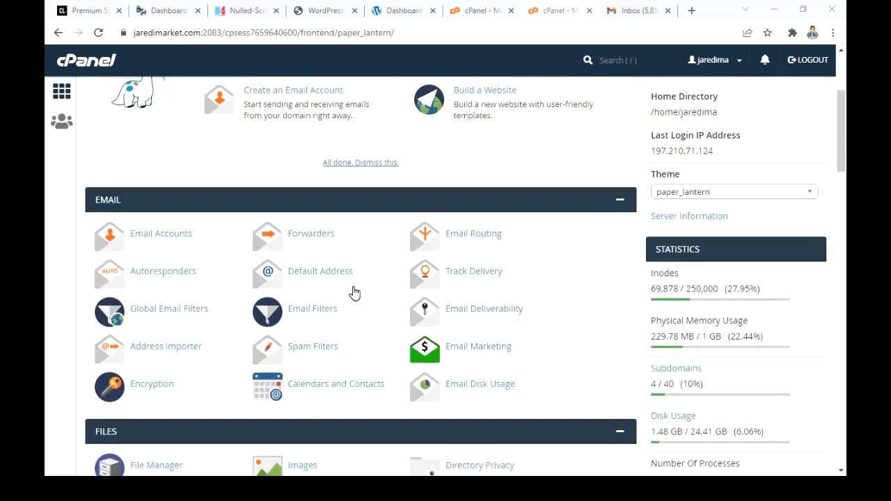
{"action": "scroll", "coordinate": [353, 292], "scroll_direction": "up", "scroll_amount": 3}
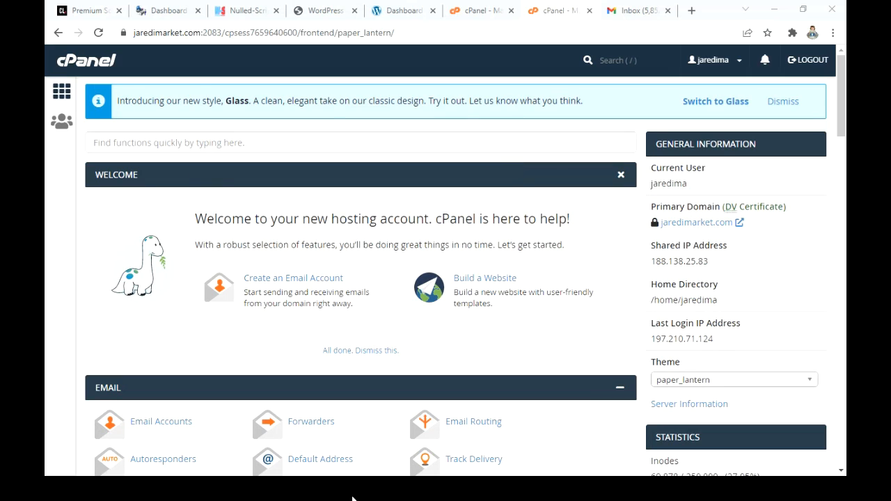
{"action": "left_click", "coordinate": [401, 18]}
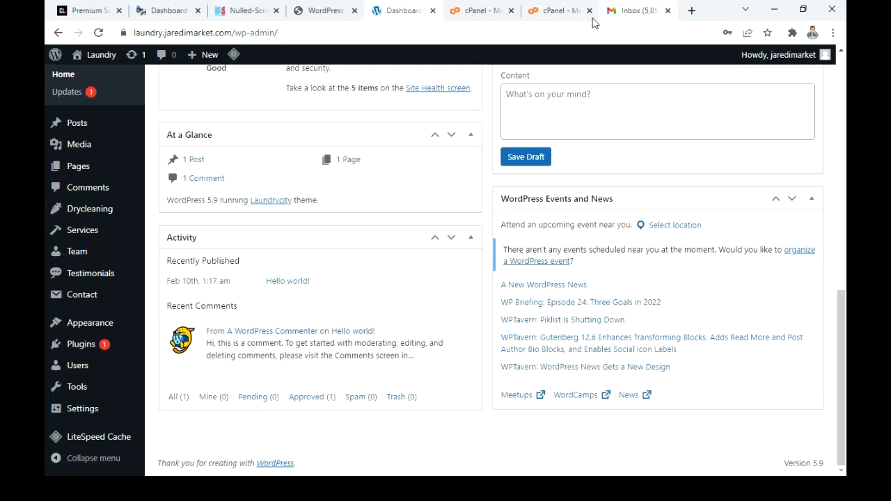
{"action": "left_click", "coordinate": [546, 11]}
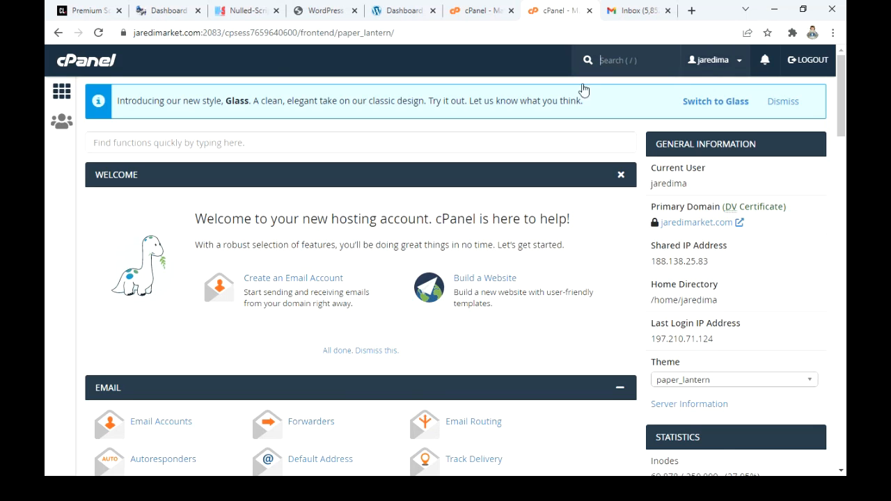
{"action": "scroll", "coordinate": [369, 235], "scroll_direction": "down", "scroll_amount": 1}
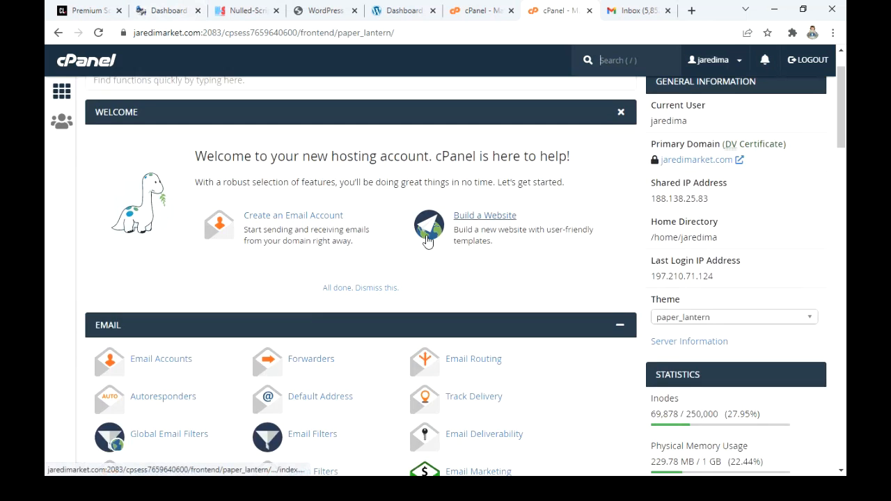
{"action": "scroll", "coordinate": [244, 131], "scroll_direction": "up", "scroll_amount": 1}
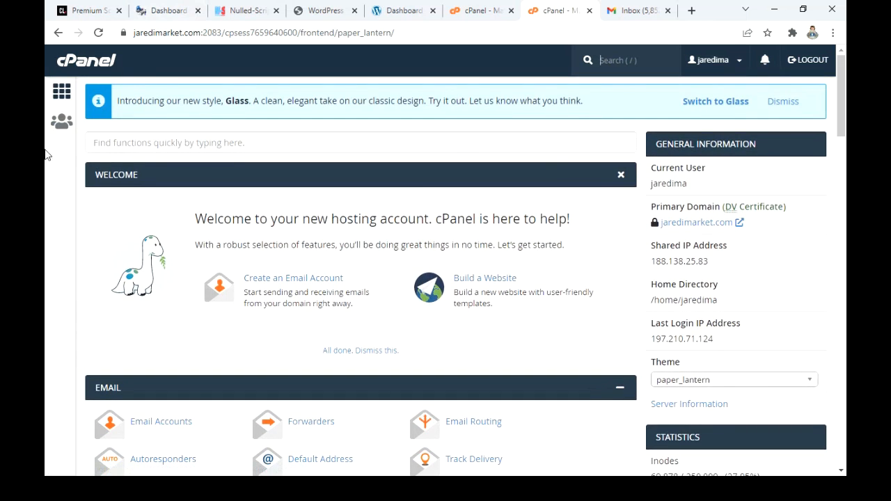
{"action": "scroll", "coordinate": [185, 131], "scroll_direction": "down", "scroll_amount": 3}
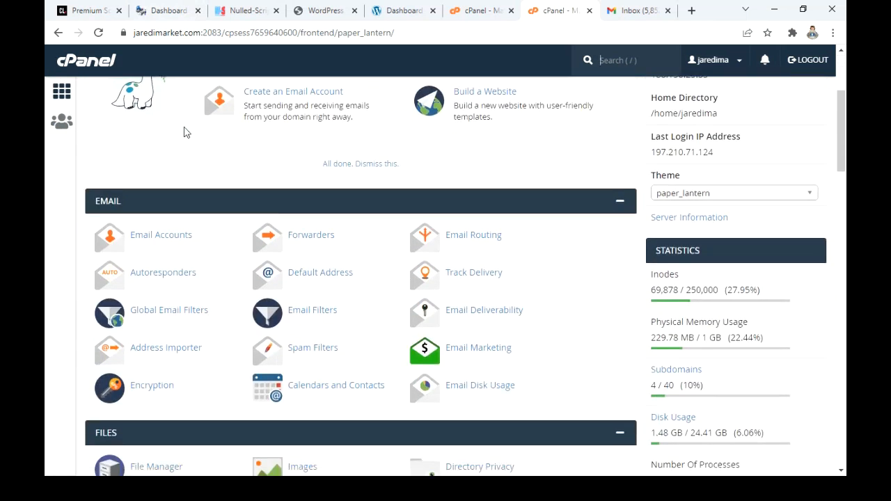
{"action": "scroll", "coordinate": [185, 131], "scroll_direction": "up", "scroll_amount": 3}
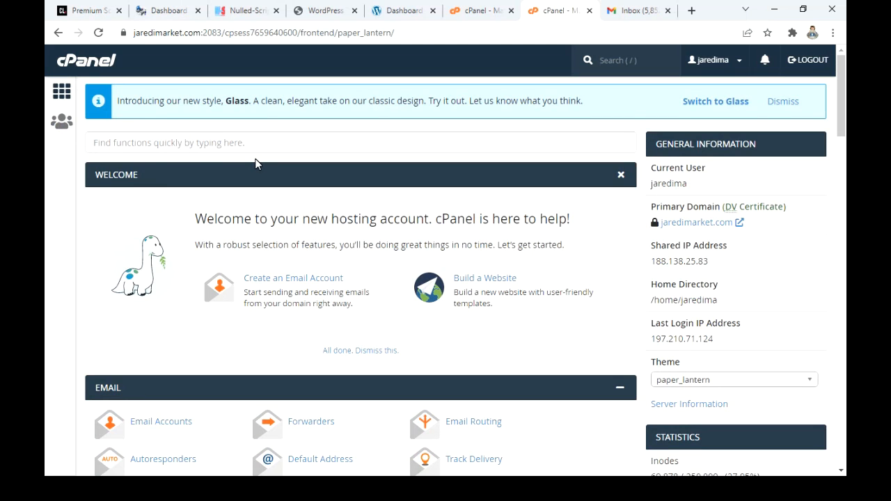
Step: Open the WordPress script page from the Softaculous Apps Installer section
{"action": "scroll", "coordinate": [256, 164], "scroll_direction": "down", "scroll_amount": 5}
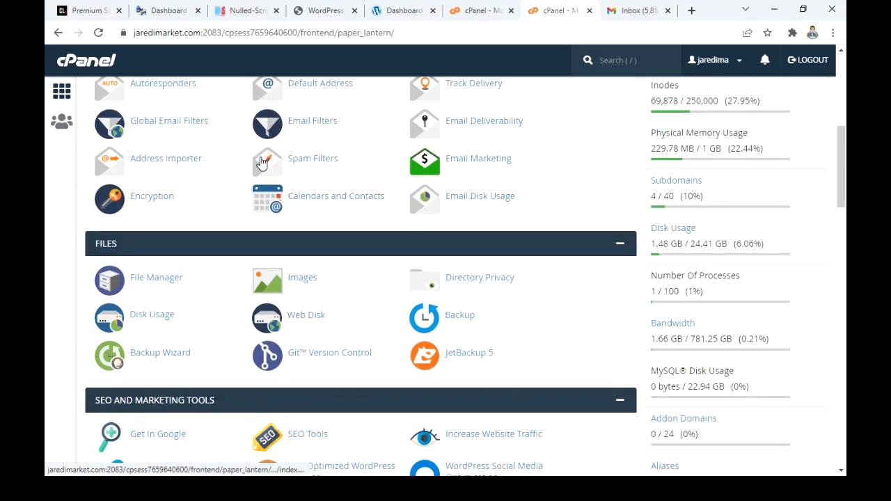
{"action": "scroll", "coordinate": [259, 162], "scroll_direction": "down", "scroll_amount": 8}
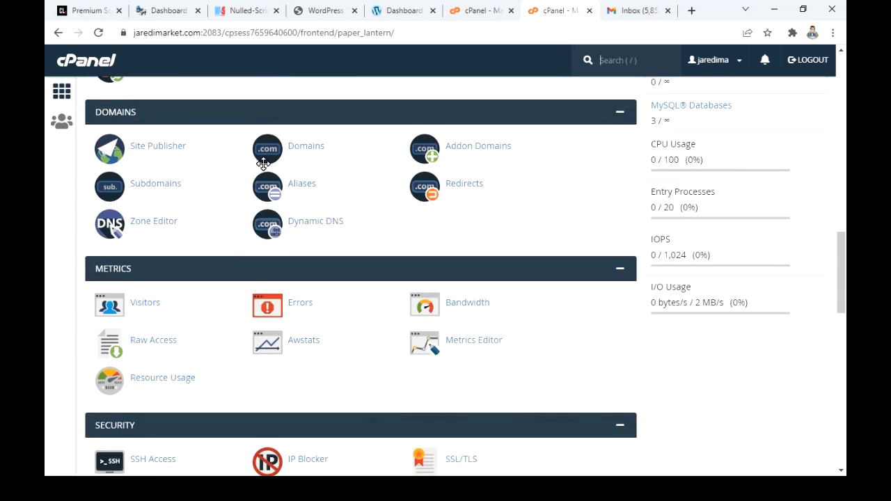
{"action": "scroll", "coordinate": [263, 164], "scroll_direction": "down", "scroll_amount": 7}
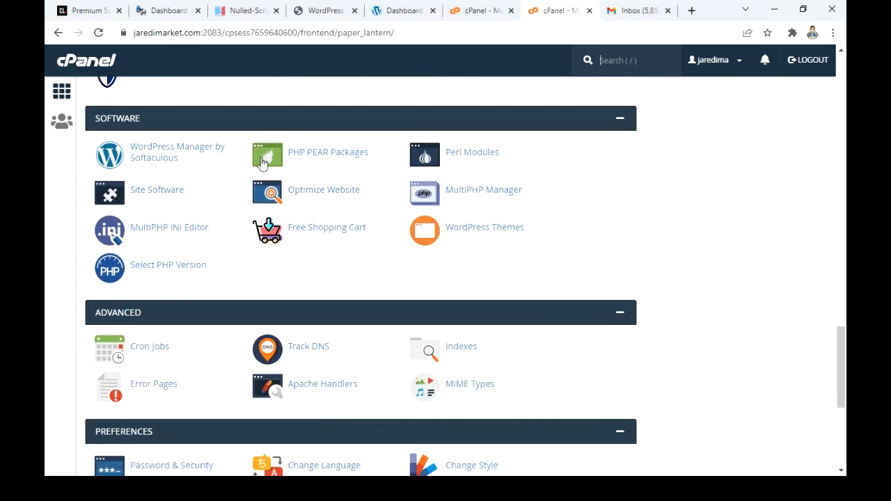
{"action": "scroll", "coordinate": [222, 216], "scroll_direction": "down", "scroll_amount": 5}
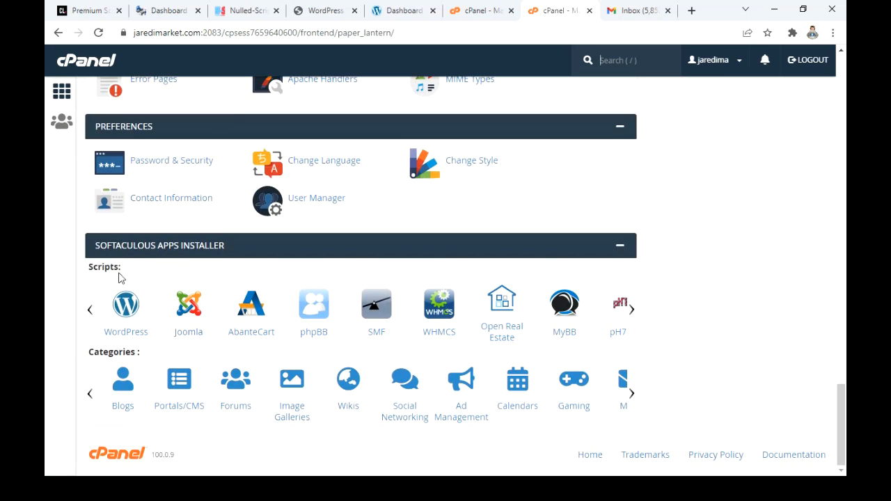
{"action": "left_click", "coordinate": [127, 311]}
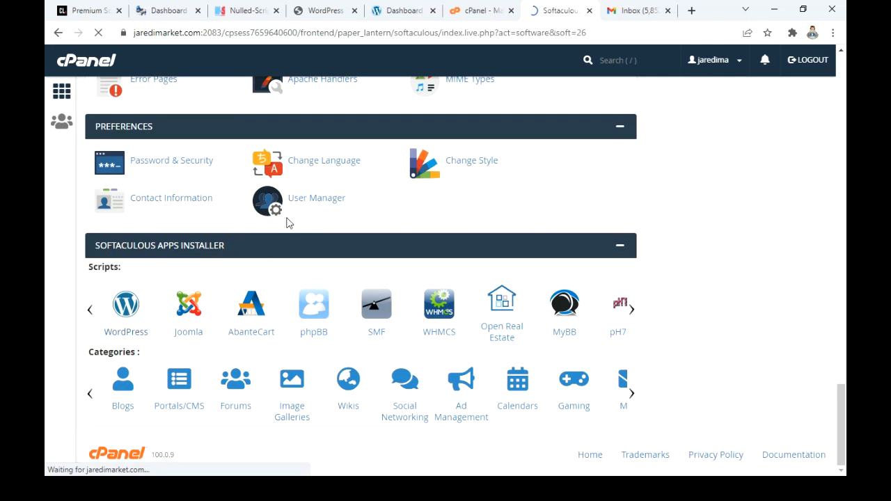
Step: Start a new WordPress installation to open its setup form
{"action": "scroll", "coordinate": [460, 249], "scroll_direction": "down", "scroll_amount": 3}
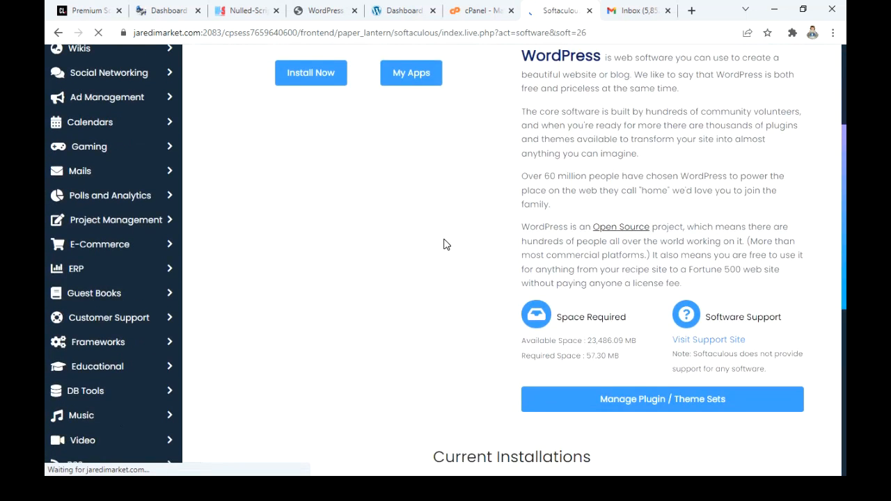
{"action": "scroll", "coordinate": [417, 258], "scroll_direction": "up", "scroll_amount": 3}
{"action": "scroll", "coordinate": [251, 334], "scroll_direction": "down", "scroll_amount": 2}
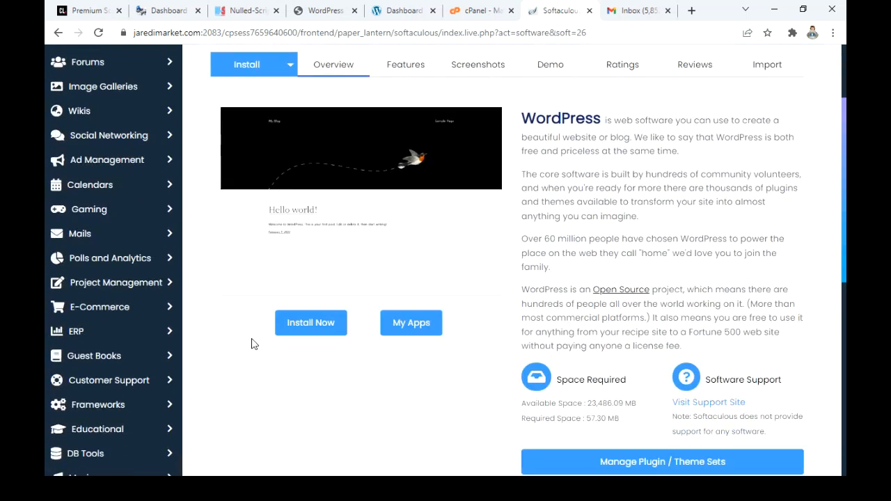
{"action": "left_click", "coordinate": [308, 323]}
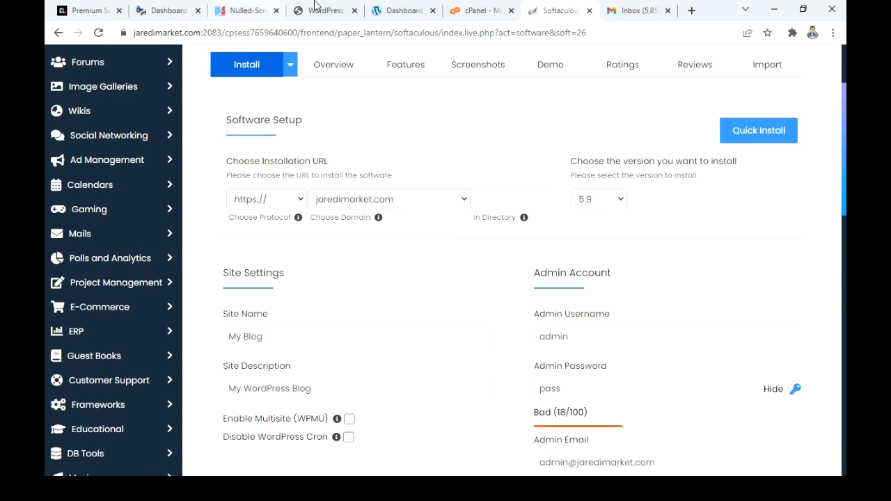
Step: Set the installation domain to laundry.jaredimarket.com
{"action": "left_click", "coordinate": [369, 203]}
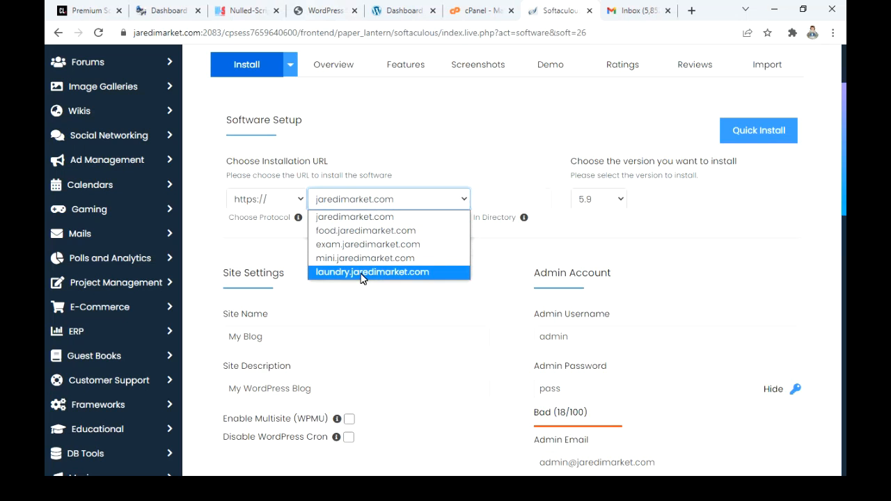
{"action": "left_click", "coordinate": [361, 272]}
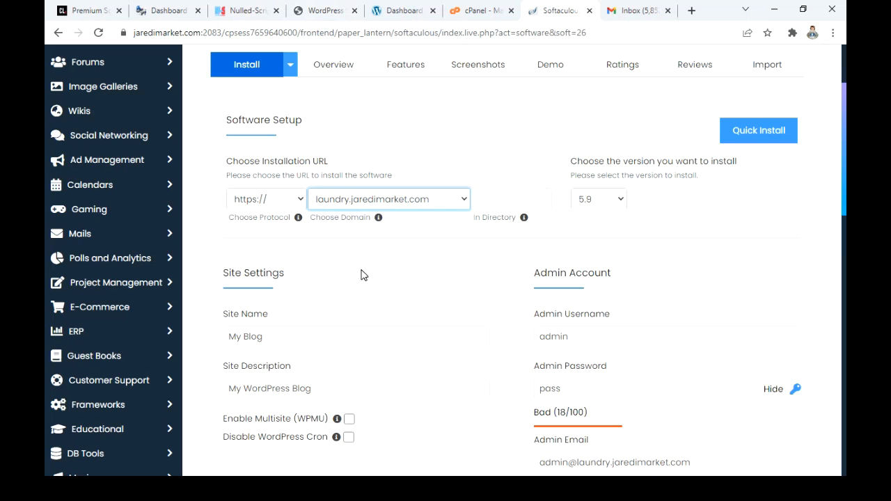
{"action": "left_click", "coordinate": [340, 204]}
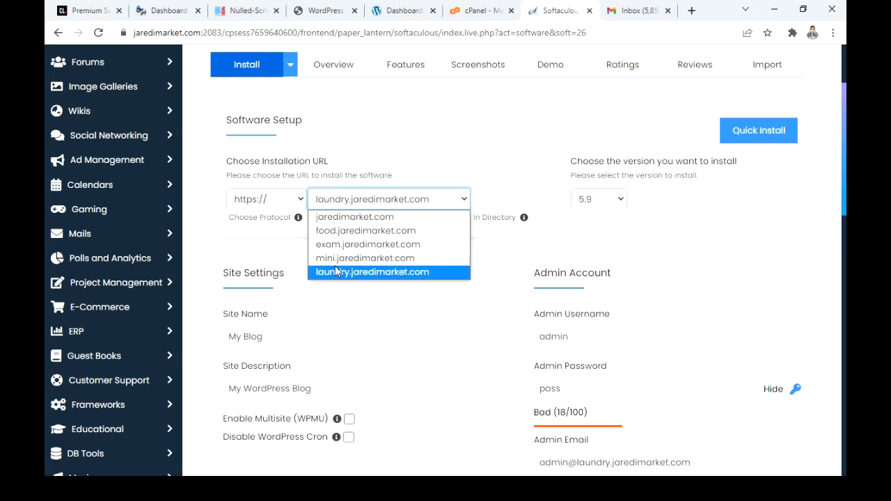
{"action": "left_click", "coordinate": [333, 217]}
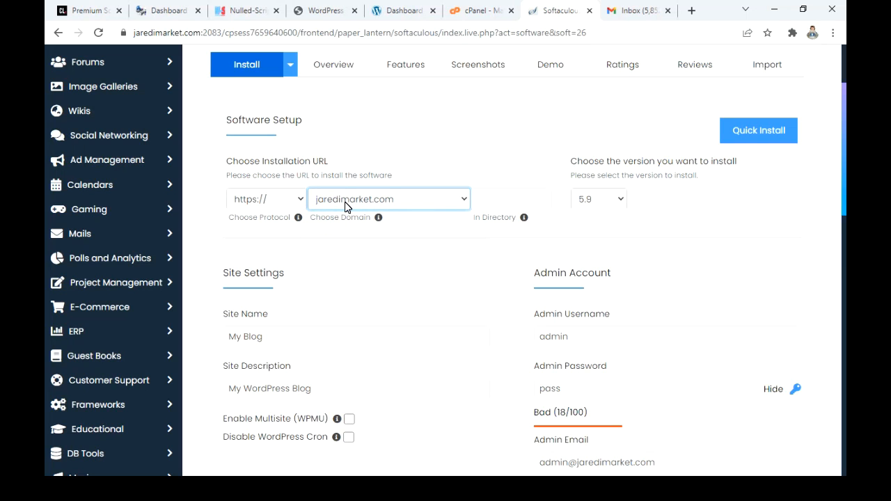
{"action": "left_click", "coordinate": [346, 202]}
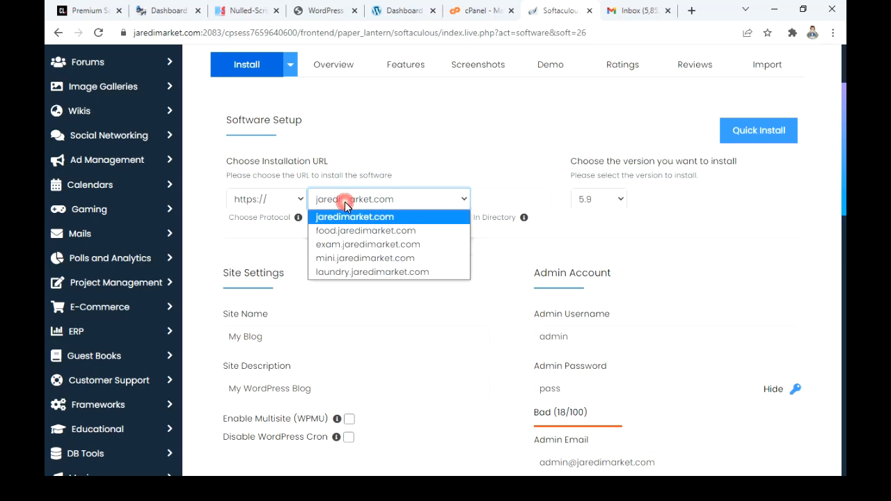
{"action": "left_click", "coordinate": [352, 273]}
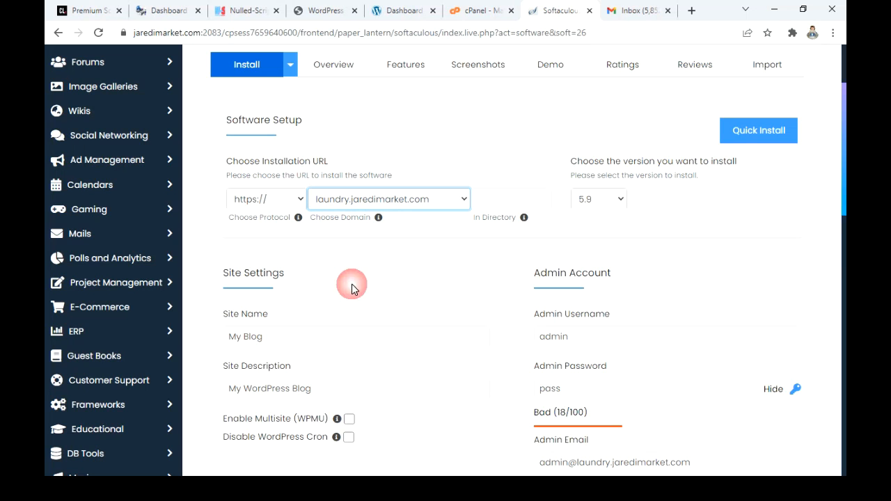
{"action": "left_click", "coordinate": [510, 199]}
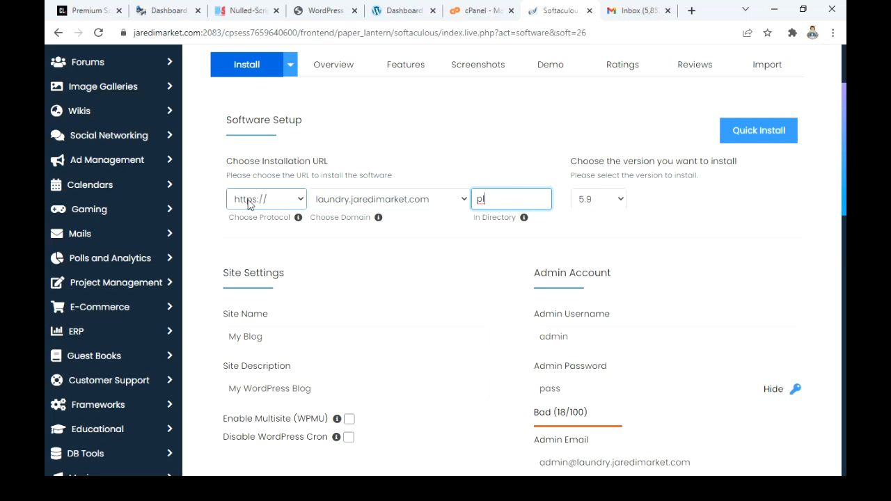
{"action": "left_click", "coordinate": [248, 200]}
{"action": "left_click", "coordinate": [494, 199]}
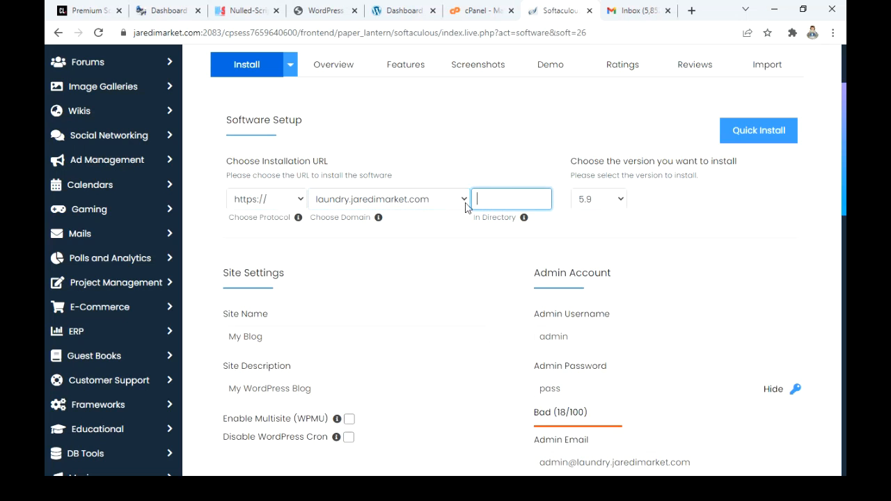
{"action": "left_click", "coordinate": [403, 276]}
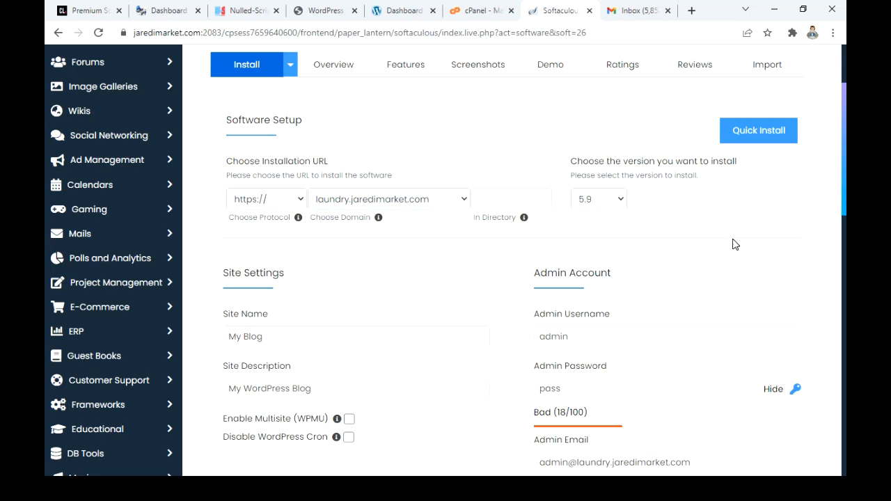
Step: Choose 5.9 as the WordPress version to install
{"action": "left_click", "coordinate": [592, 210]}
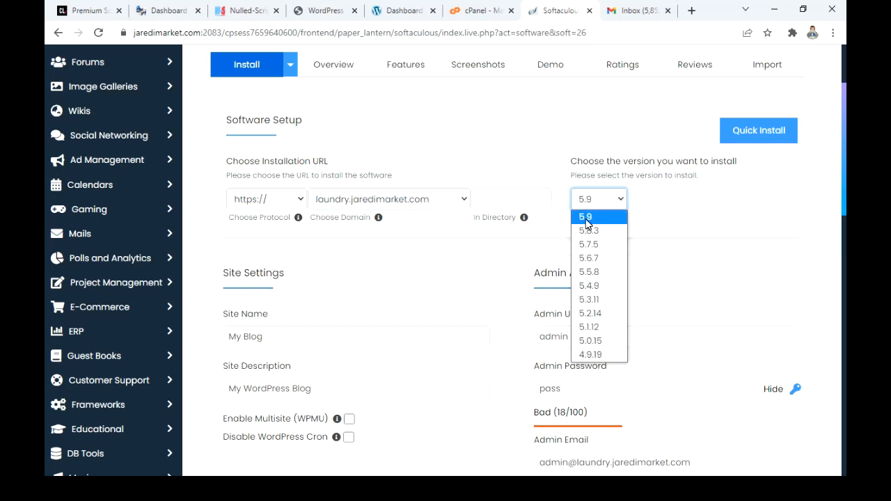
{"action": "left_click", "coordinate": [585, 221]}
Step: Replace the default admin password with a new account password, keeping the default admin username
{"action": "scroll", "coordinate": [497, 299], "scroll_direction": "down", "scroll_amount": 3}
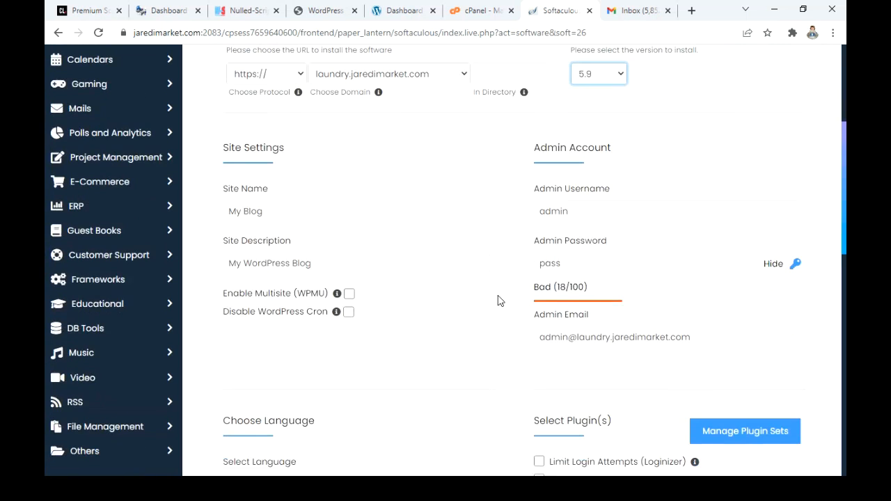
{"action": "left_click_drag", "start_coordinate": [603, 207], "coordinate": [507, 221]}
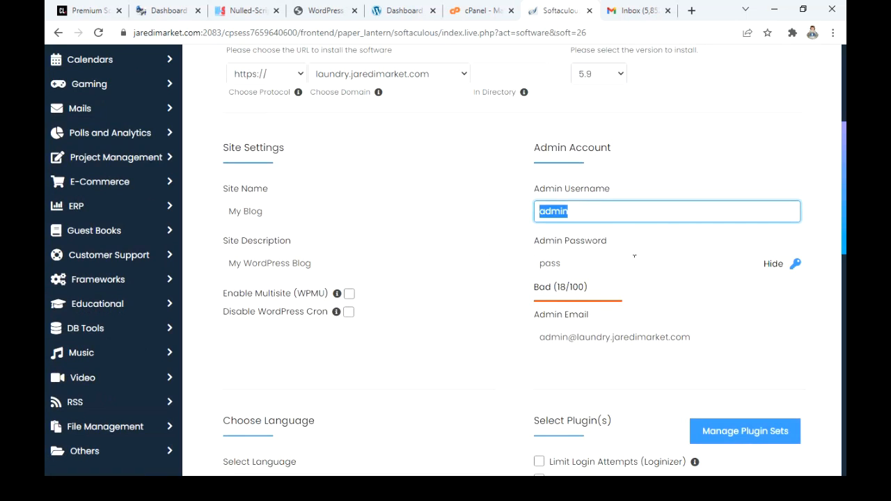
{"action": "left_click", "coordinate": [591, 259]}
{"action": "left_click_drag", "start_coordinate": [590, 262], "coordinate": [509, 280]}
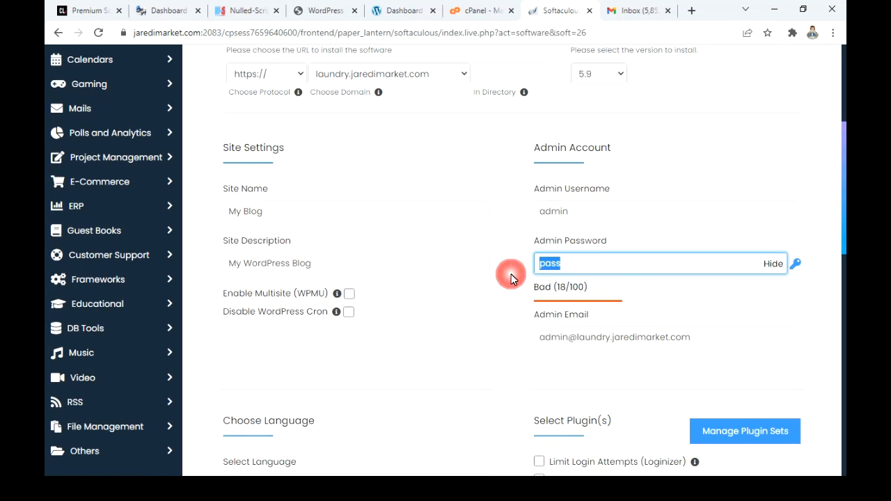
{"action": "type", "text": "1234"}
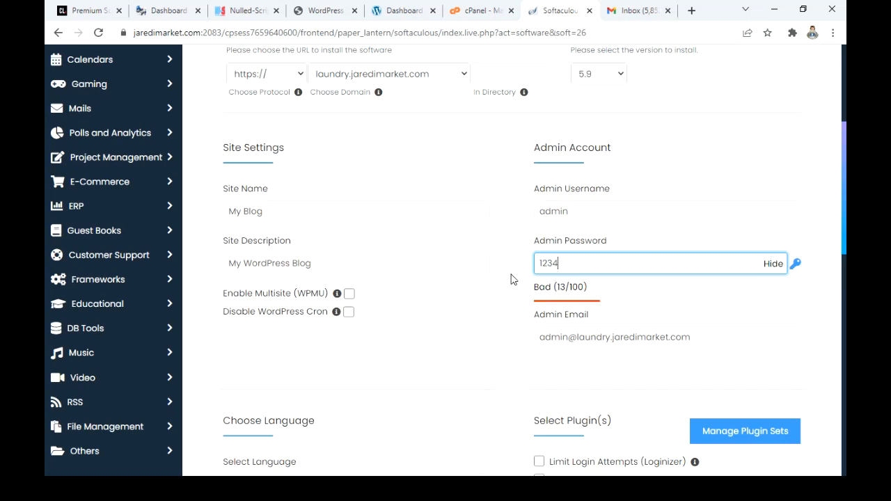
{"action": "type", "text": "5678"}
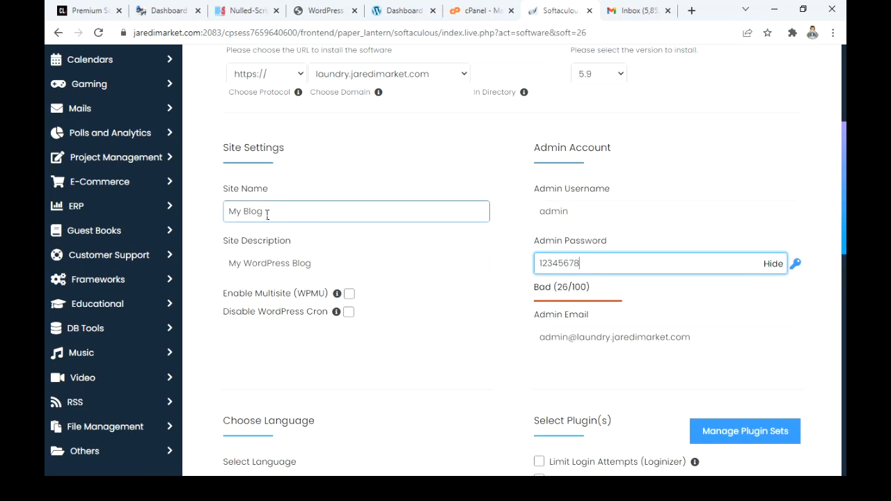
Step: Review the site name, site description, admin email, language and plugin options in the installation form
{"action": "left_click_drag", "start_coordinate": [403, 223], "coordinate": [207, 231]}
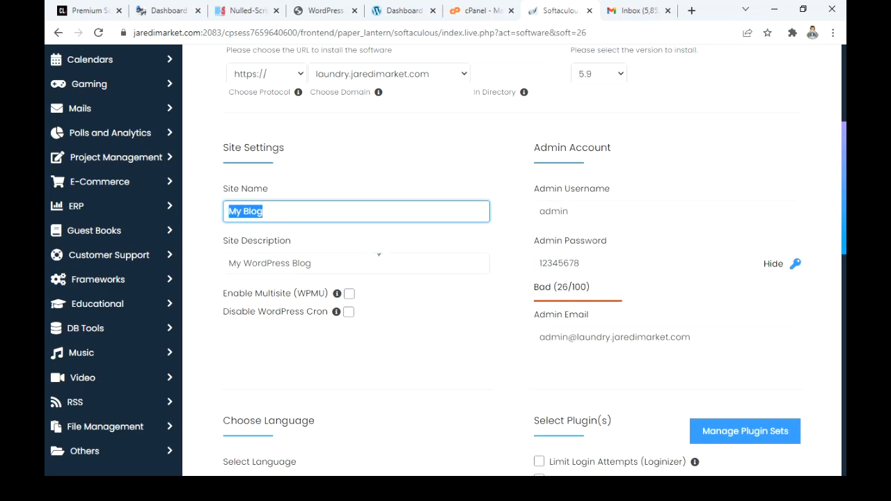
{"action": "left_click_drag", "start_coordinate": [374, 263], "coordinate": [188, 269]}
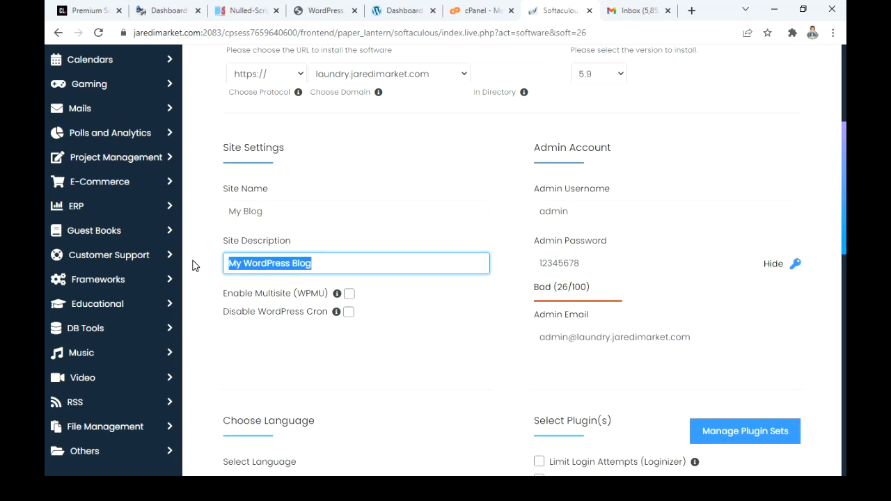
{"action": "left_click", "coordinate": [300, 238]}
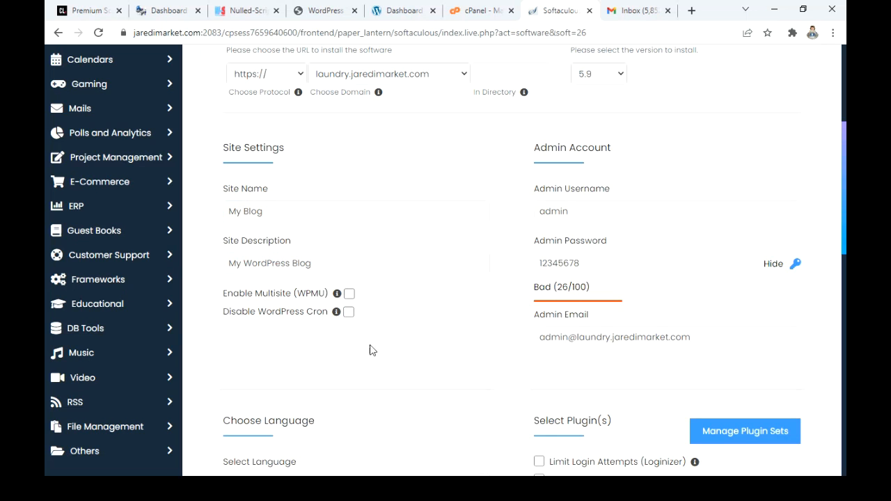
{"action": "scroll", "coordinate": [709, 264], "scroll_direction": "down", "scroll_amount": 1}
{"action": "scroll", "coordinate": [712, 274], "scroll_direction": "down", "scroll_amount": 1}
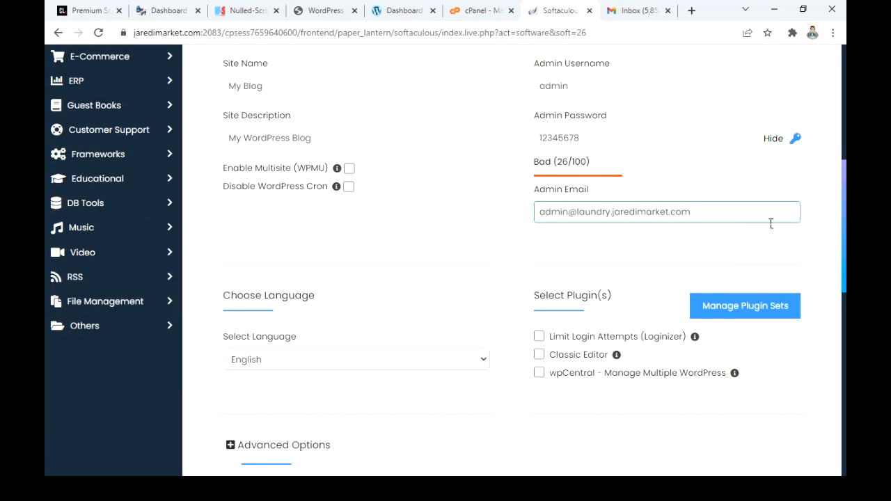
{"action": "left_click_drag", "start_coordinate": [735, 220], "coordinate": [511, 237]}
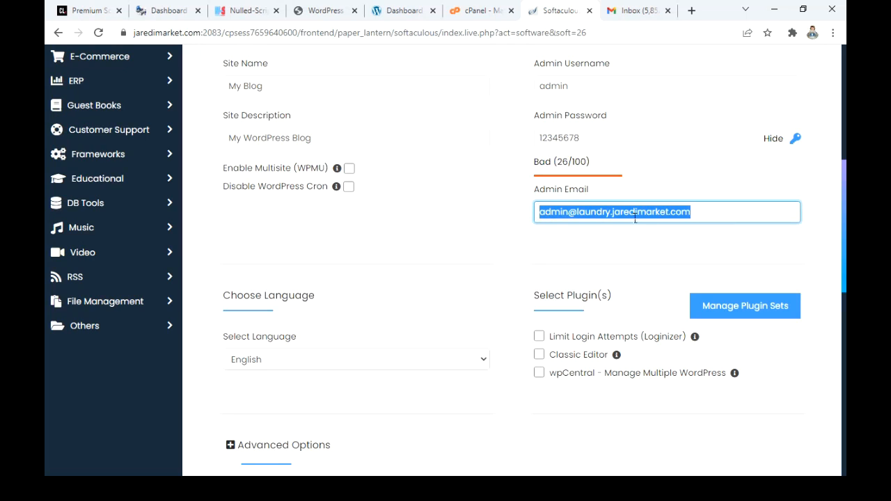
{"action": "left_click", "coordinate": [402, 223]}
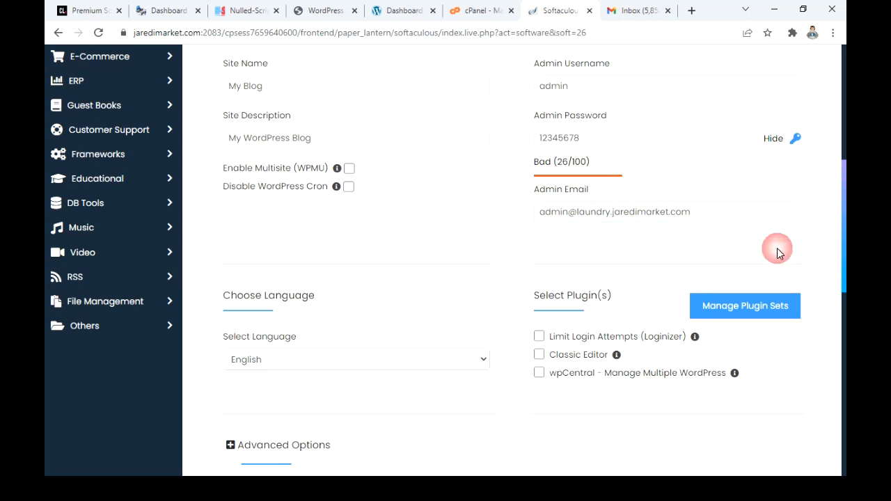
{"action": "left_click", "coordinate": [598, 218]}
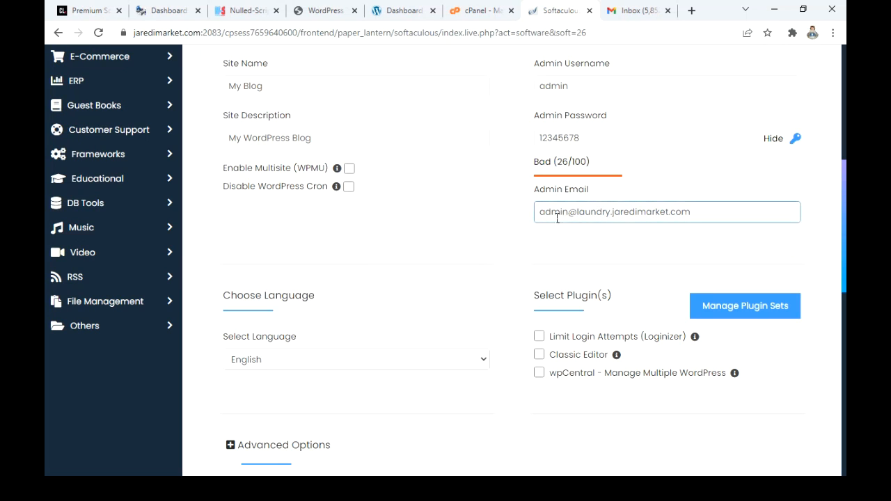
{"action": "left_click_drag", "start_coordinate": [541, 212], "coordinate": [724, 235]}
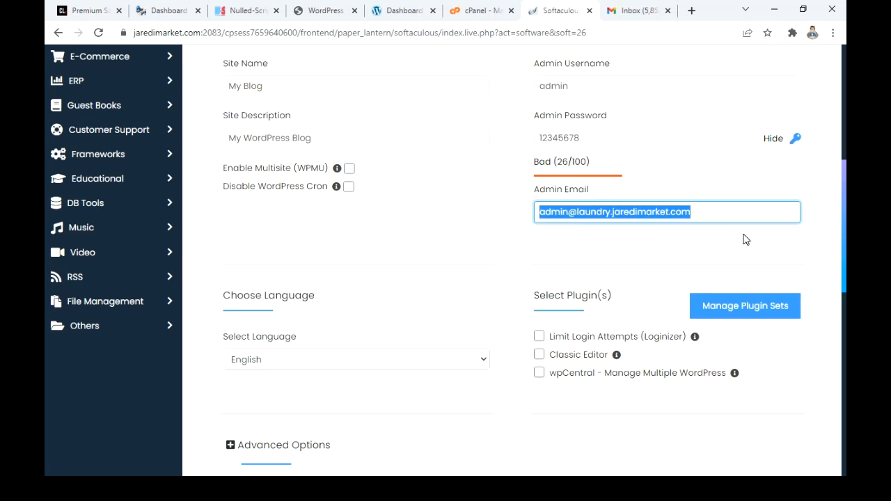
{"action": "left_click", "coordinate": [730, 213]}
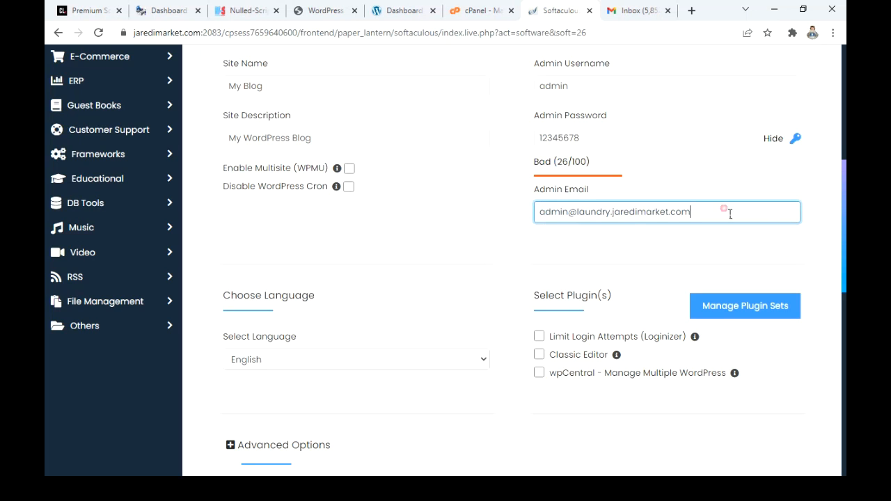
{"action": "left_click_drag", "start_coordinate": [688, 218], "coordinate": [542, 227]}
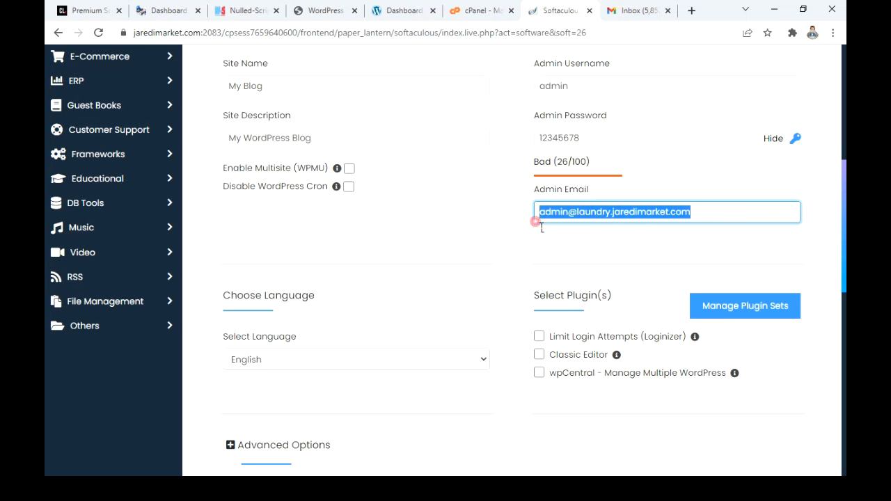
{"action": "left_click", "coordinate": [511, 285]}
Step: Include the Classic Editor plugin in the WordPress installation
{"action": "scroll", "coordinate": [513, 291], "scroll_direction": "down", "scroll_amount": 2}
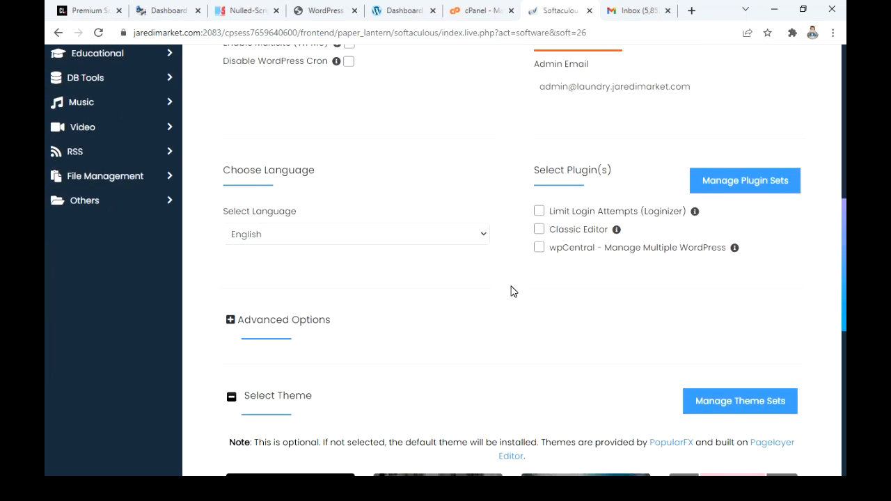
{"action": "scroll", "coordinate": [511, 291], "scroll_direction": "down", "scroll_amount": 1}
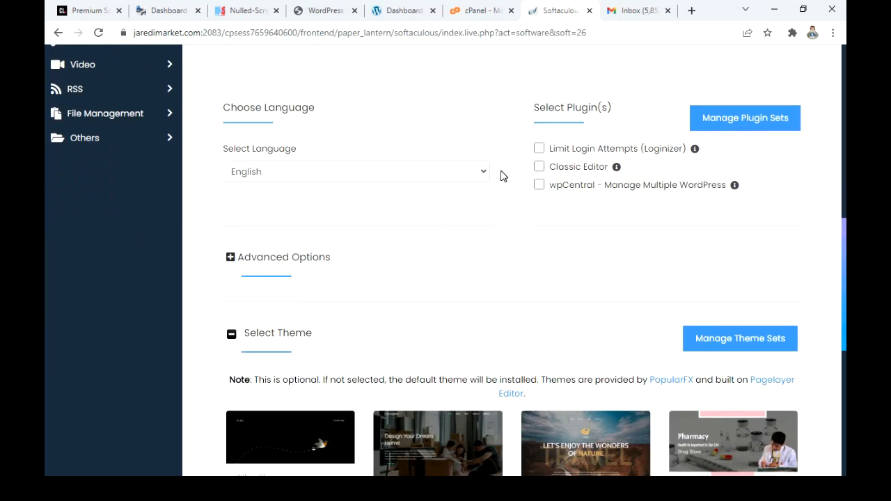
{"action": "left_click", "coordinate": [540, 169]}
Step: Review the completed installation form, including the site settings, admin account, themes and the optional e-mail field for installation details
{"action": "scroll", "coordinate": [471, 272], "scroll_direction": "down", "scroll_amount": 6}
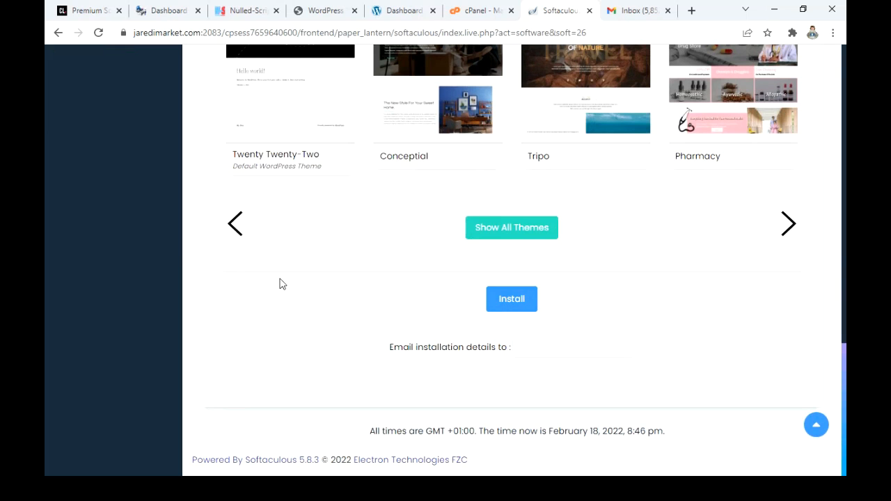
{"action": "scroll", "coordinate": [299, 279], "scroll_direction": "up", "scroll_amount": 4}
{"action": "scroll", "coordinate": [298, 279], "scroll_direction": "up", "scroll_amount": 8}
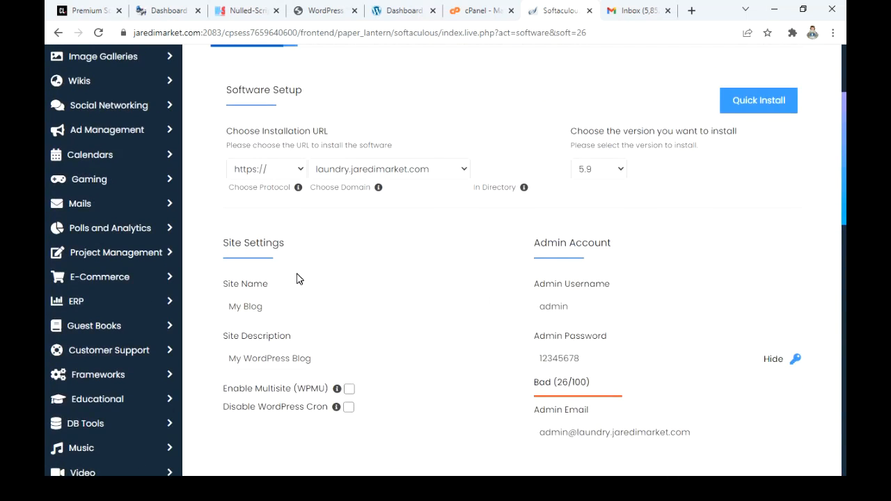
{"action": "scroll", "coordinate": [662, 347], "scroll_direction": "down", "scroll_amount": 3}
{"action": "left_click", "coordinate": [573, 236]}
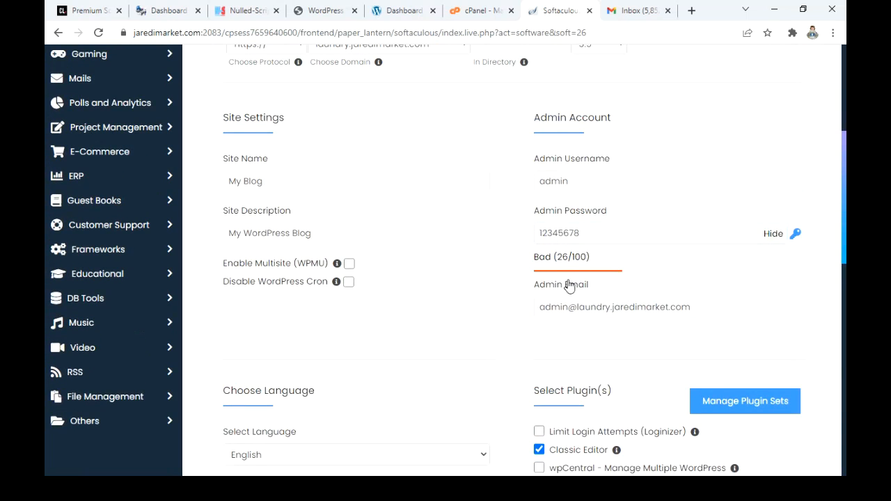
{"action": "scroll", "coordinate": [567, 286], "scroll_direction": "down", "scroll_amount": 9}
{"action": "left_click", "coordinate": [567, 343]}
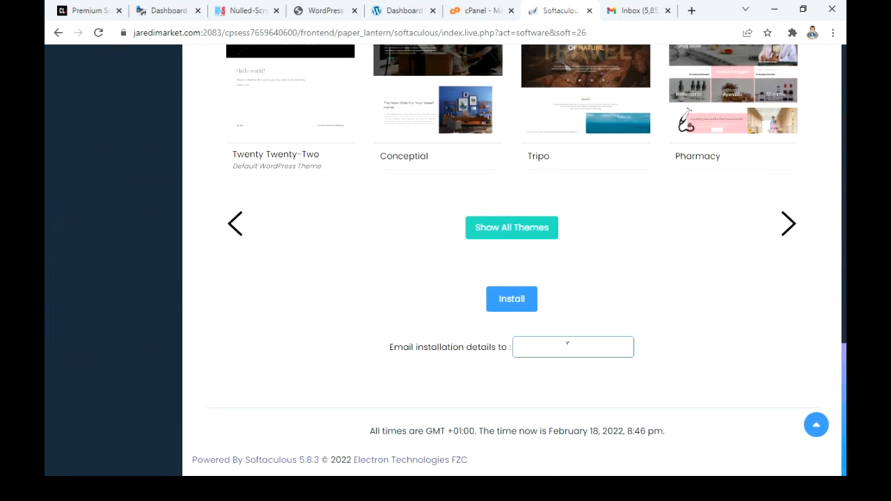
{"action": "left_click", "coordinate": [567, 344]}
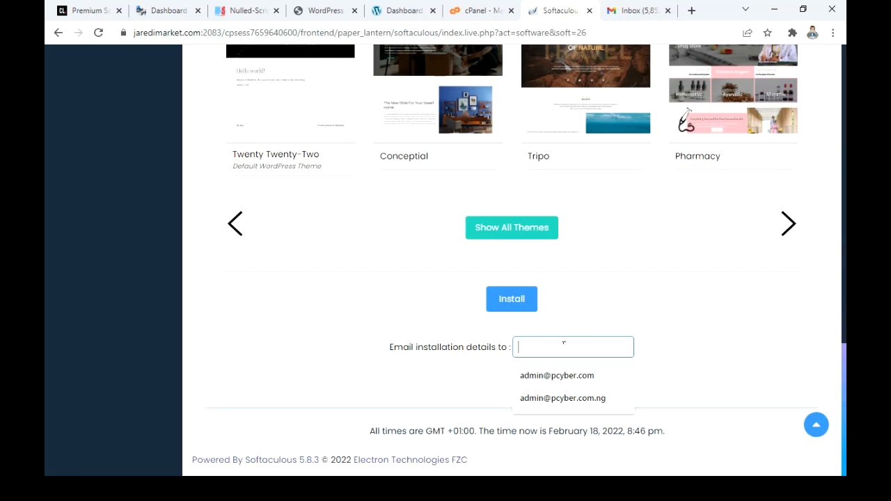
{"action": "left_click", "coordinate": [607, 324]}
{"action": "left_click", "coordinate": [565, 349]}
{"action": "type", "text": "pn"}
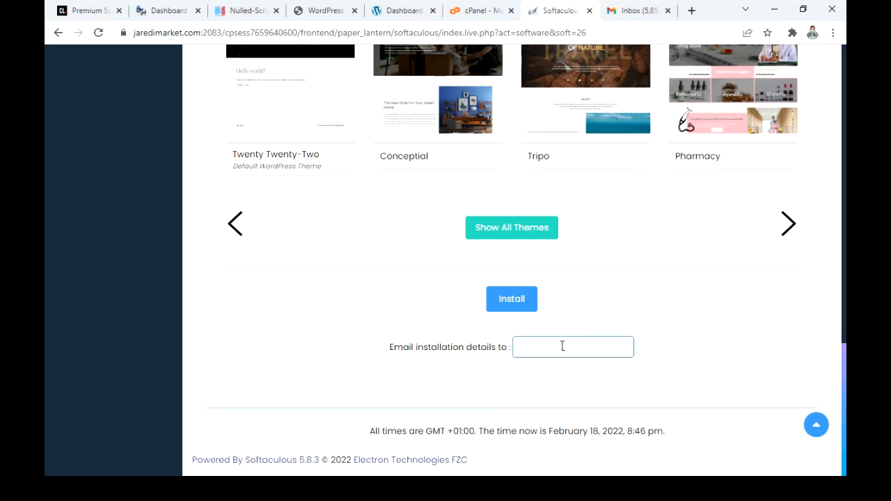
Step: Run the WordPress installation and show the site and administrative URLs on the completion page
{"action": "left_click", "coordinate": [513, 301]}
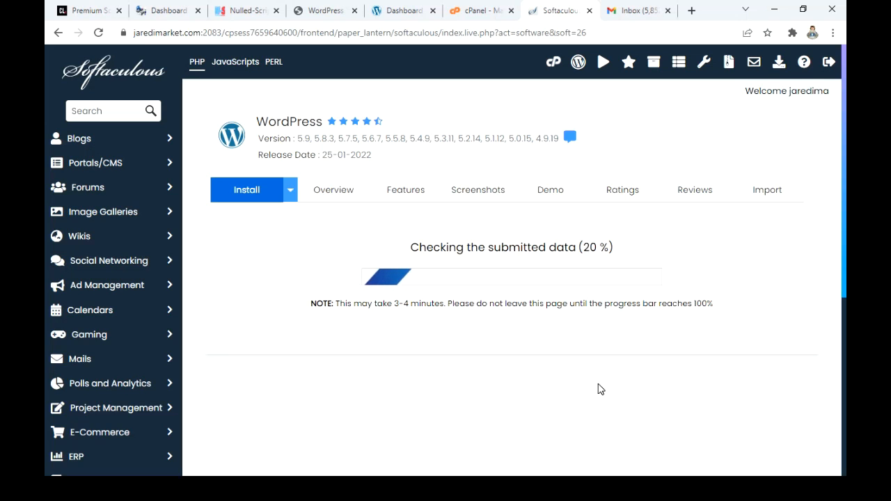
{"action": "scroll", "coordinate": [600, 389], "scroll_direction": "down", "scroll_amount": 2}
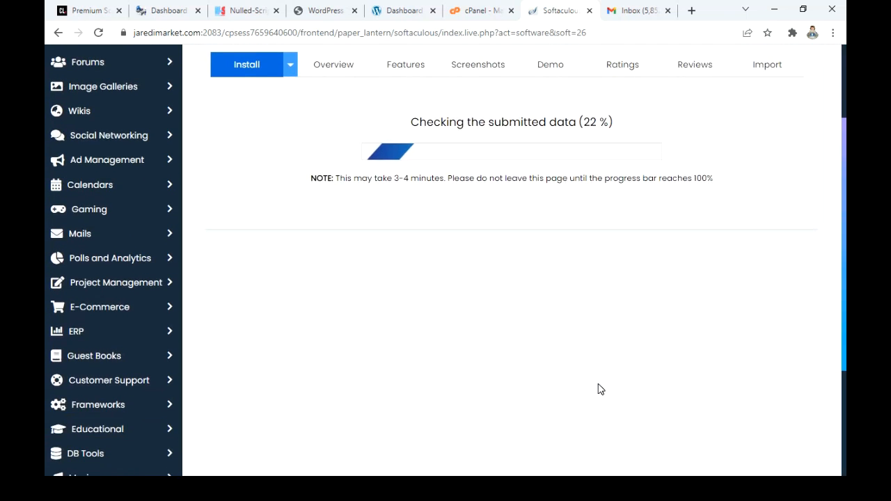
{"action": "scroll", "coordinate": [600, 389], "scroll_direction": "up", "scroll_amount": 2}
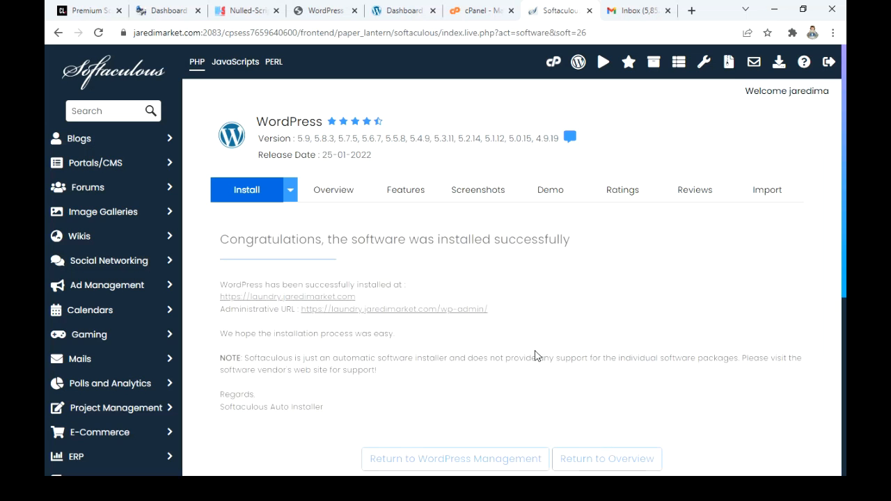
{"action": "scroll", "coordinate": [599, 364], "scroll_direction": "down", "scroll_amount": 3}
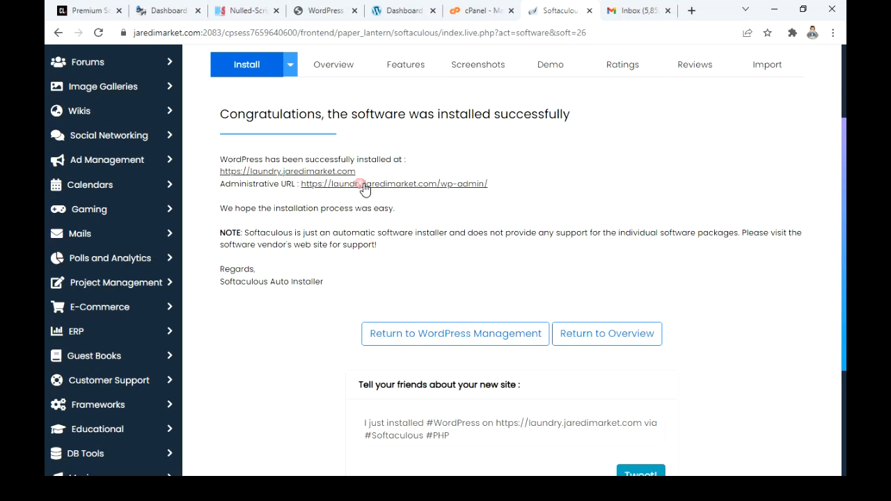
Step: Open the WordPress login page at laundry.jaredimarket.com/wp-admin in a new browser tab
{"action": "left_click", "coordinate": [632, 14]}
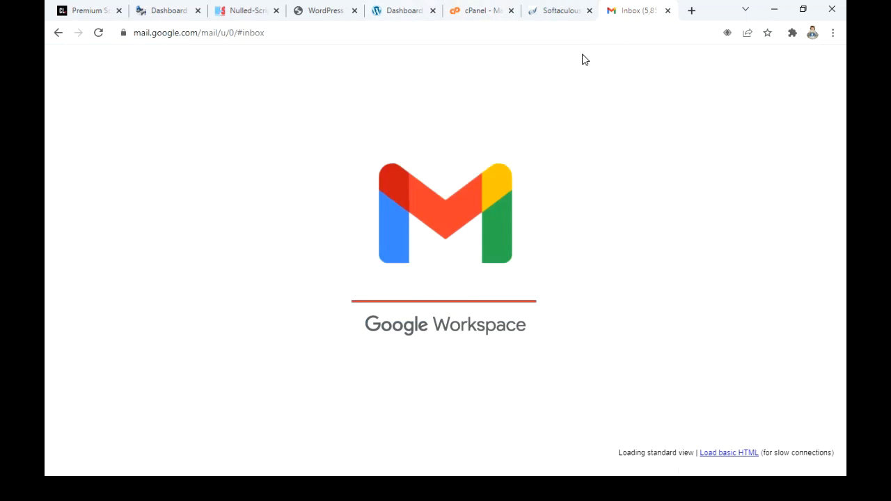
{"action": "left_click", "coordinate": [692, 11]}
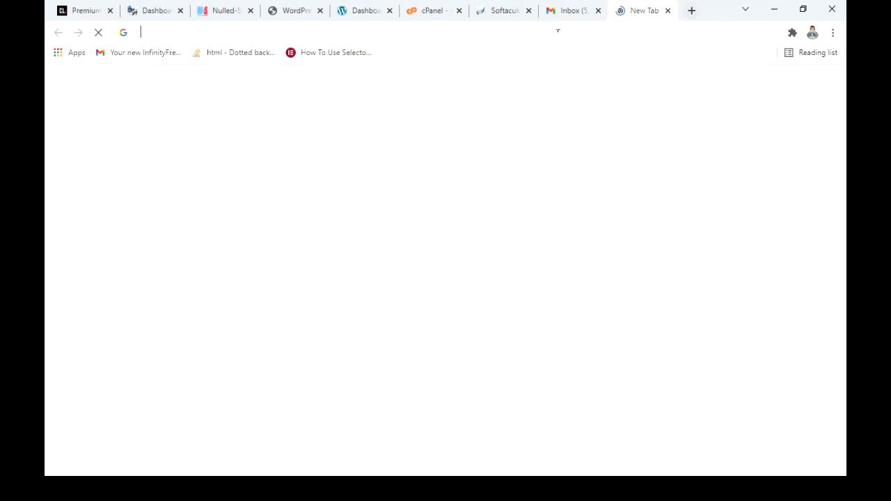
{"action": "left_click", "coordinate": [558, 30]}
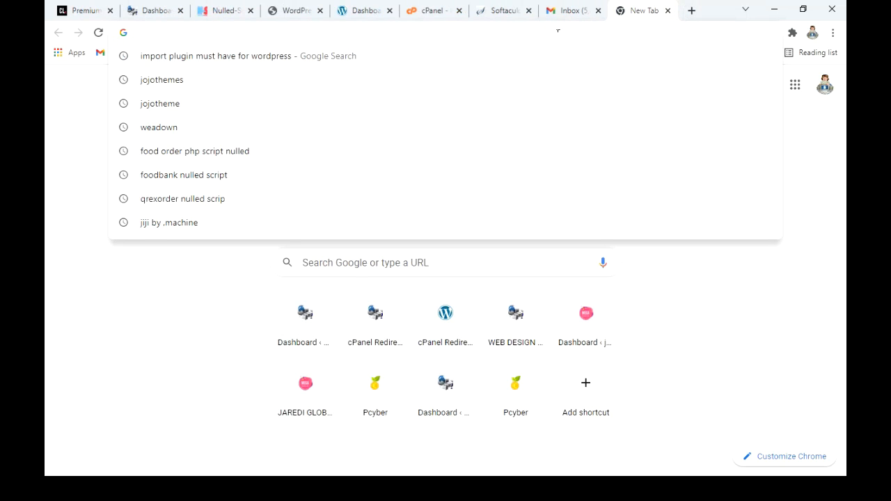
{"action": "type", "text": "la"}
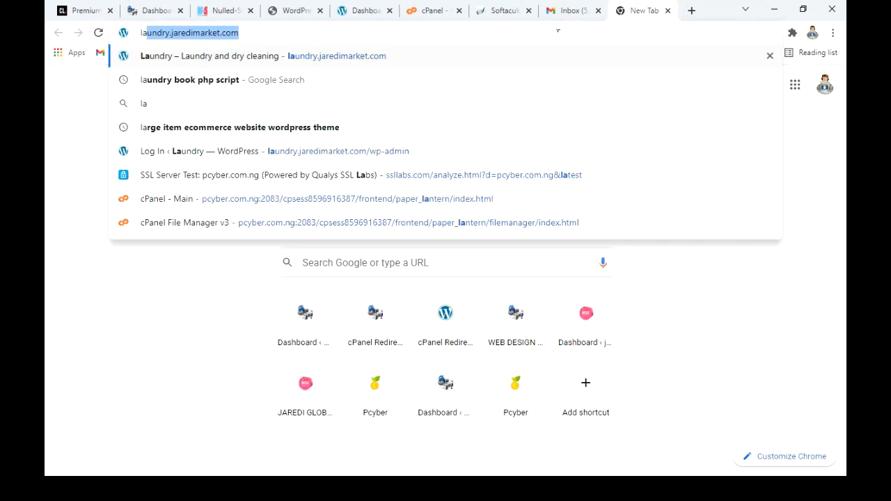
{"action": "key", "text": "Right"}
{"action": "type", "text": "/w"}
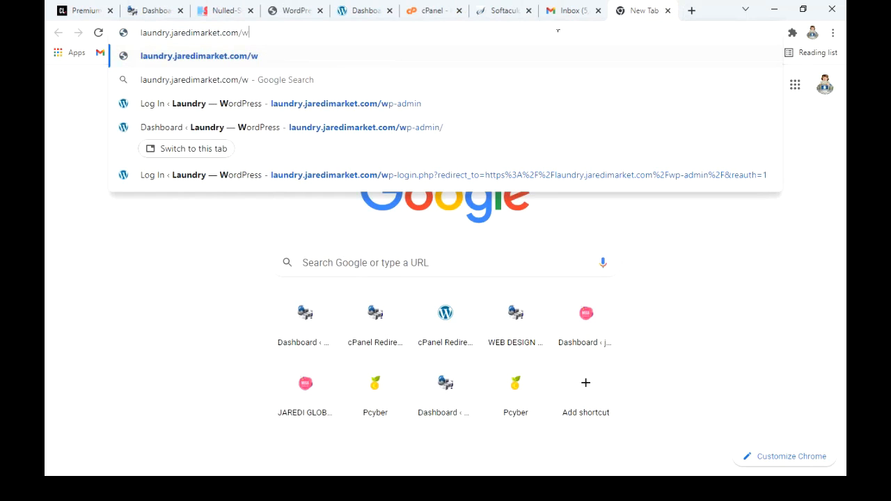
{"action": "type", "text": "p-admin"}
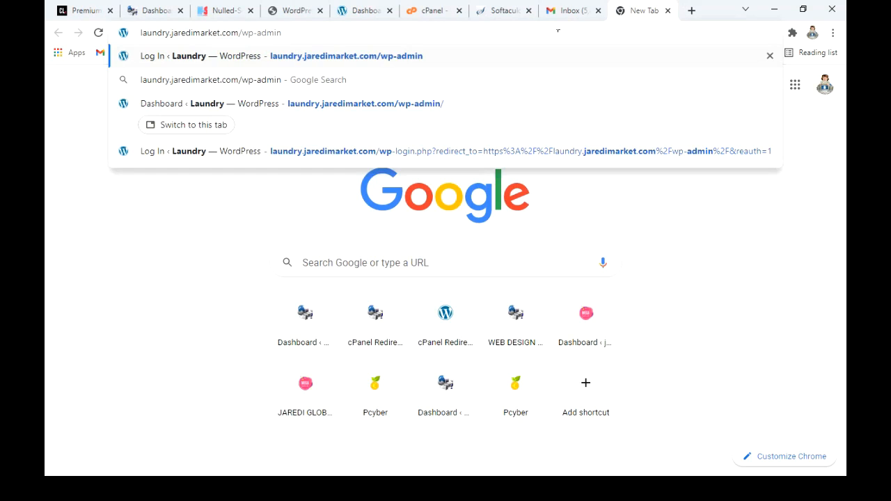
{"action": "key", "text": "Return"}
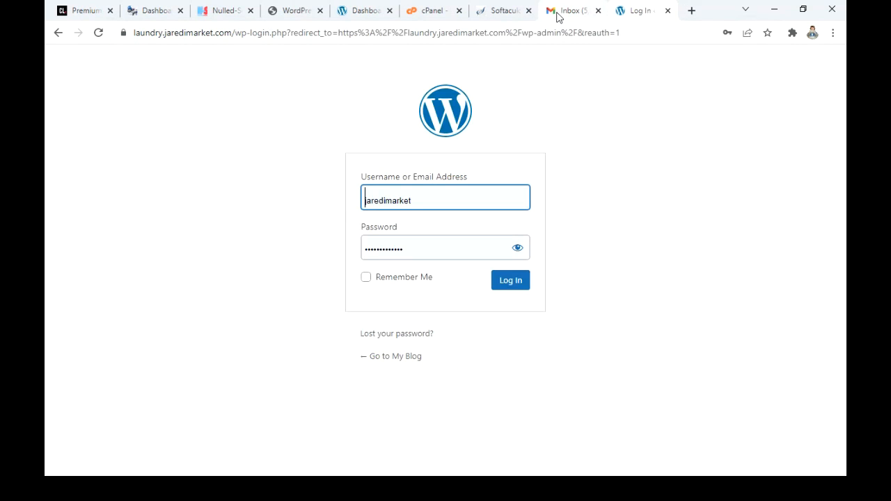
Step: Open the new site's WordPress dashboard through the administrative URL on the Softaculous installation page
{"action": "left_click", "coordinate": [496, 11]}
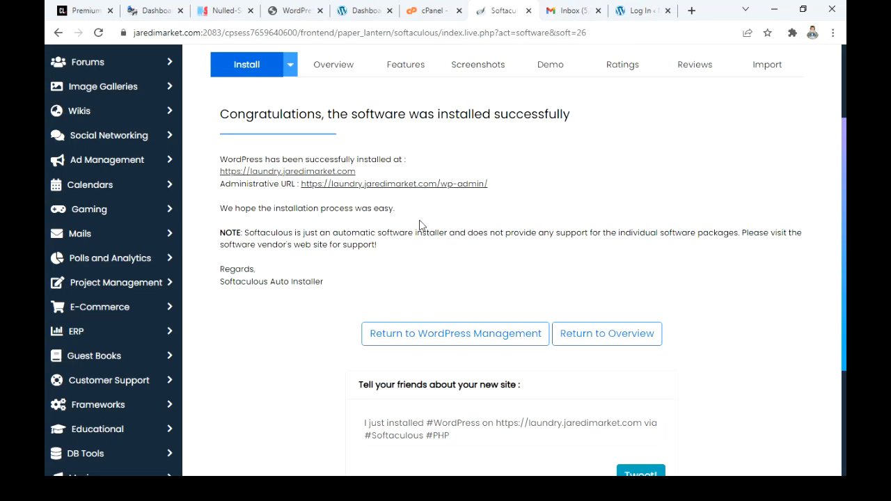
{"action": "left_click", "coordinate": [422, 183]}
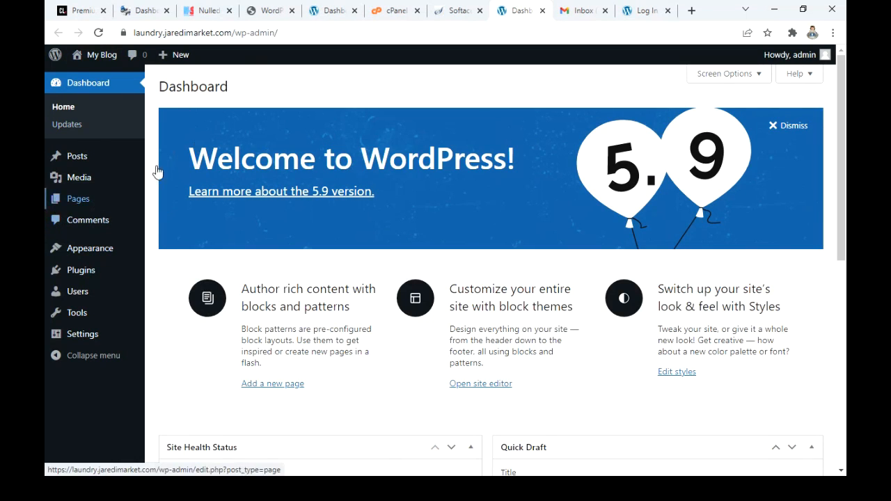
{"action": "scroll", "coordinate": [254, 174], "scroll_direction": "down", "scroll_amount": 2}
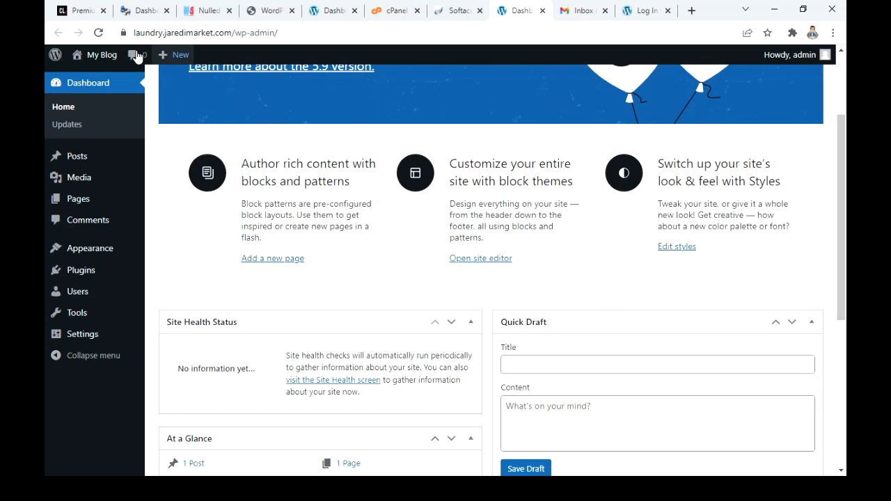
Step: View the new My Blog site's front page and its first post, and return to the WordPress dashboard
{"action": "mouse_move", "coordinate": [112, 64]}
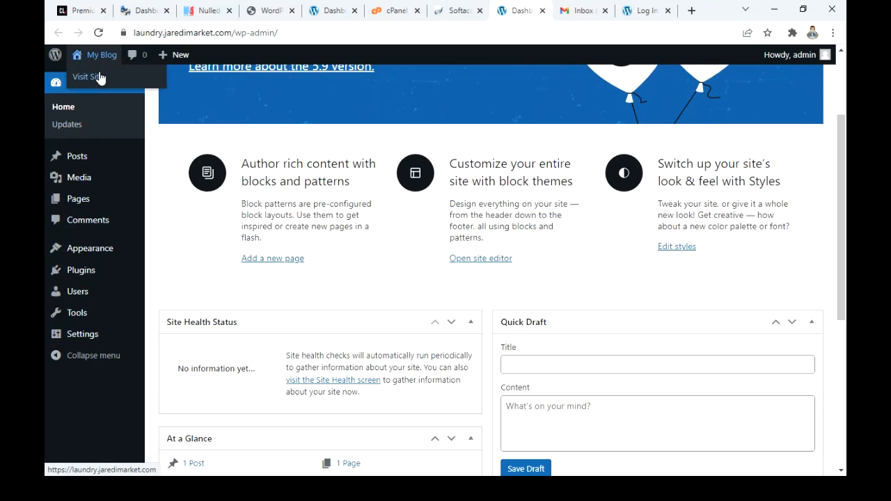
{"action": "left_click", "coordinate": [98, 77]}
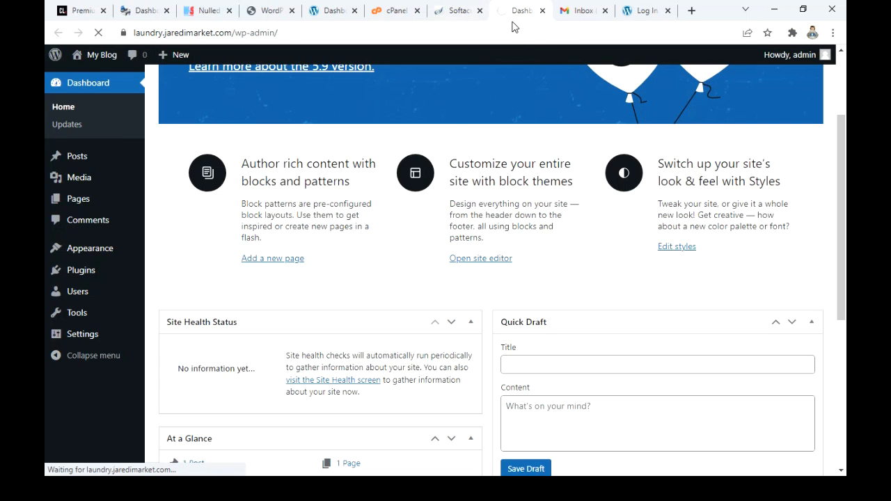
{"action": "left_click", "coordinate": [445, 12]}
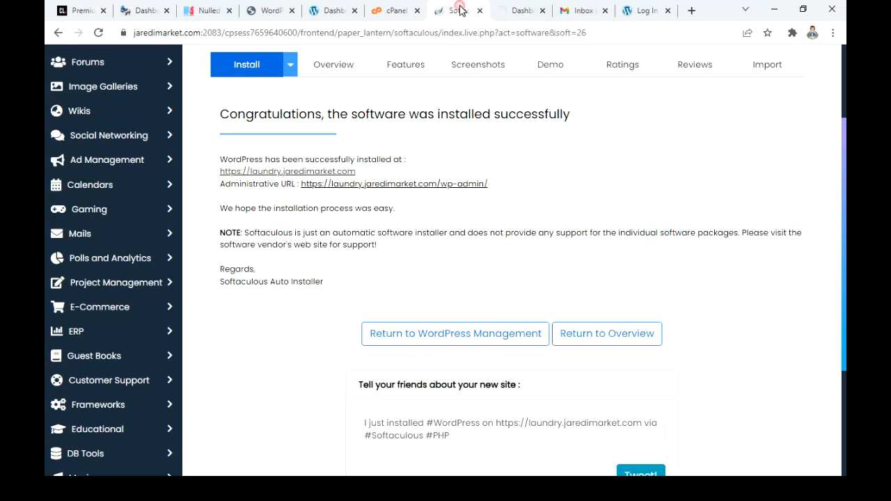
{"action": "left_click", "coordinate": [517, 10]}
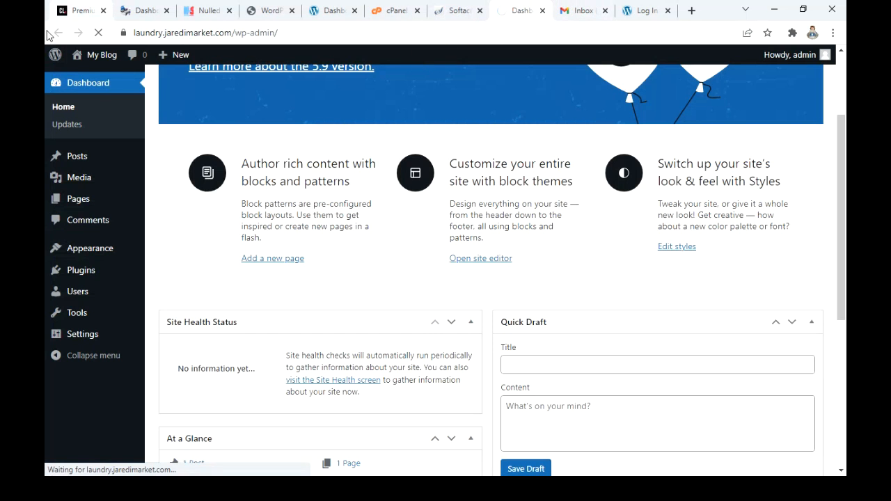
{"action": "mouse_move", "coordinate": [111, 63]}
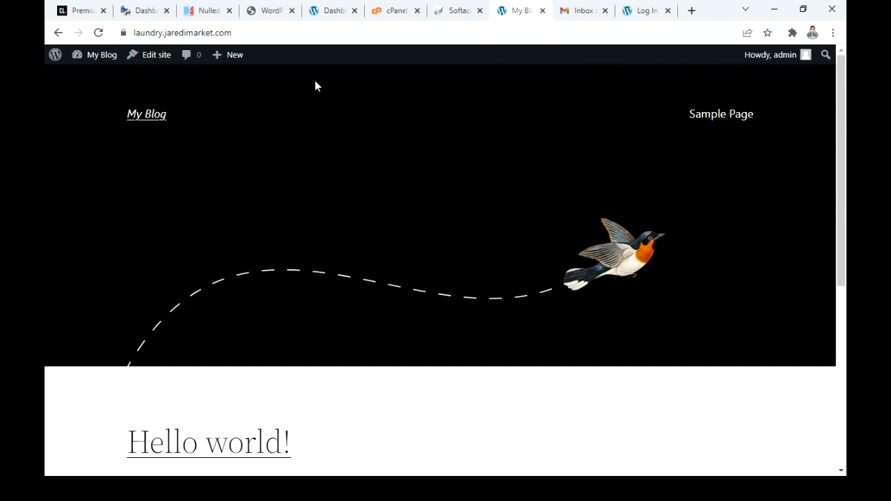
{"action": "scroll", "coordinate": [414, 133], "scroll_direction": "down", "scroll_amount": 4}
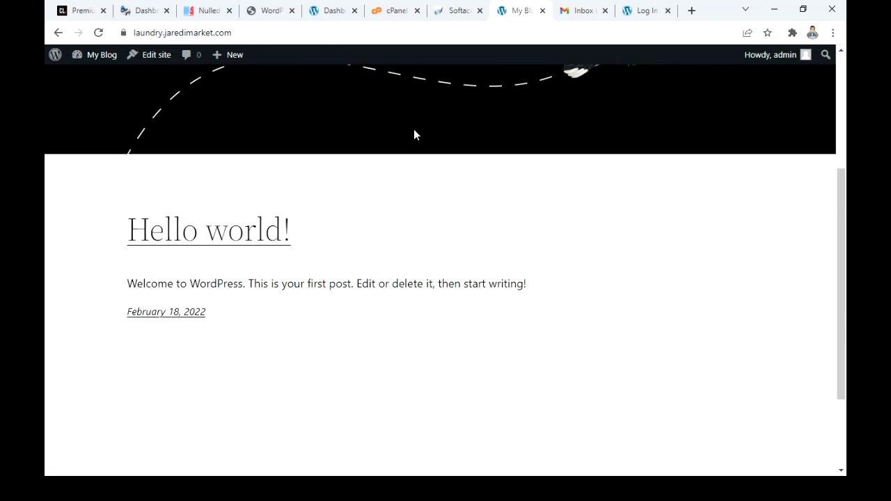
{"action": "left_click", "coordinate": [54, 35]}
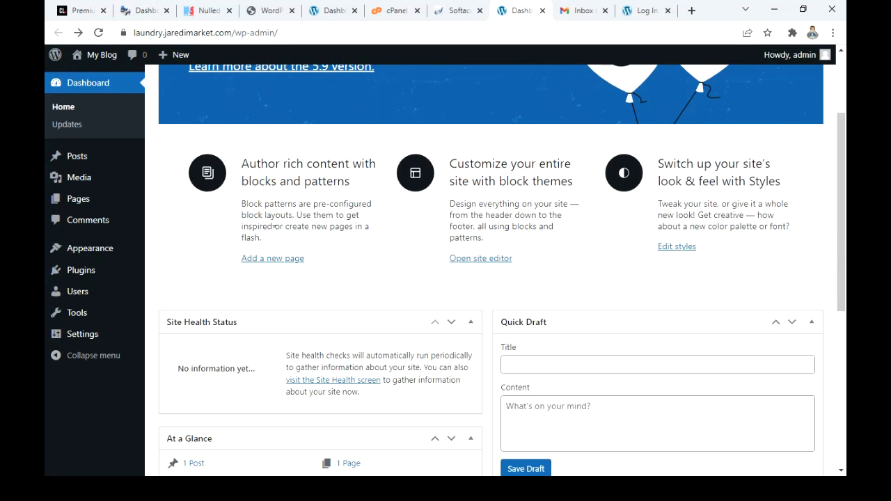
Step: Hide the Site Health Status, At a Glance, Activity, Quick Draft, WordPress Events and News, and Welcome boxes on the dashboard
{"action": "scroll", "coordinate": [224, 270], "scroll_direction": "up", "scroll_amount": 1}
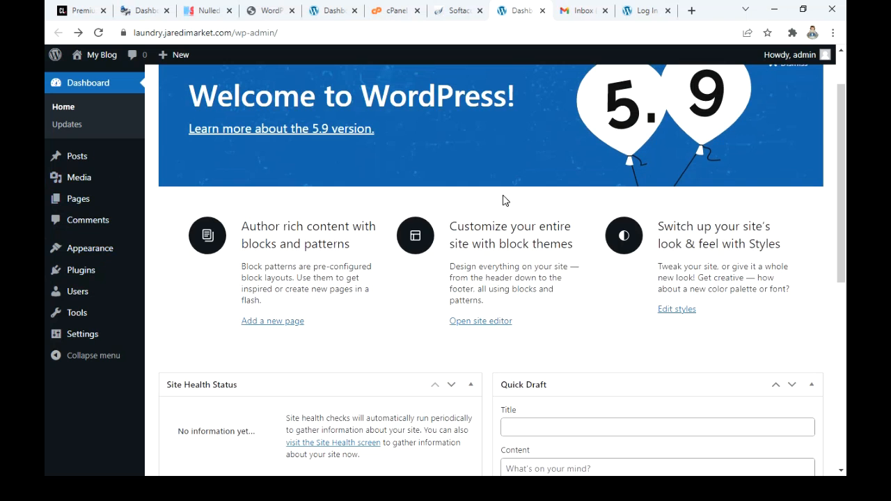
{"action": "scroll", "coordinate": [502, 203], "scroll_direction": "up", "scroll_amount": 1}
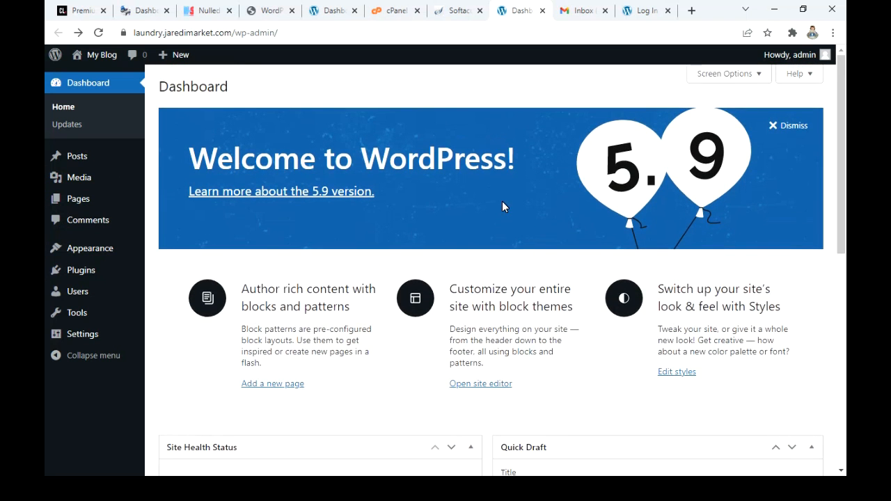
{"action": "scroll", "coordinate": [534, 204], "scroll_direction": "down", "scroll_amount": 3}
{"action": "scroll", "coordinate": [536, 211], "scroll_direction": "down", "scroll_amount": 4}
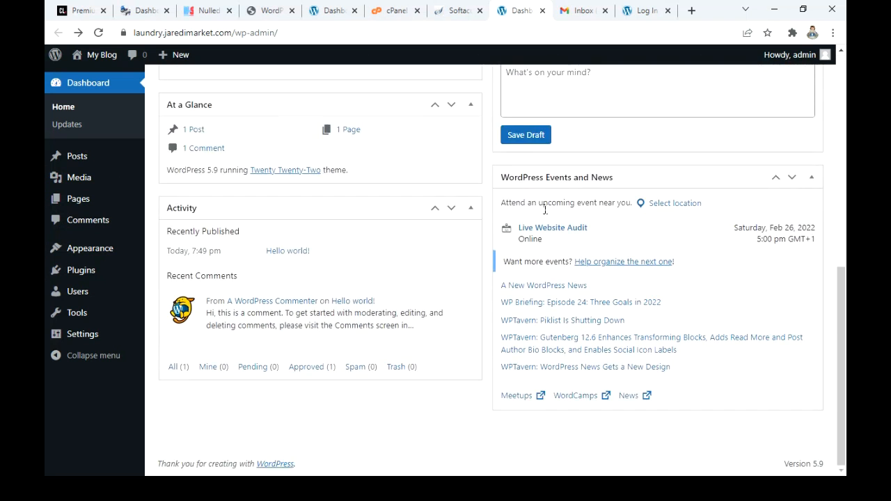
{"action": "scroll", "coordinate": [546, 210], "scroll_direction": "up", "scroll_amount": 8}
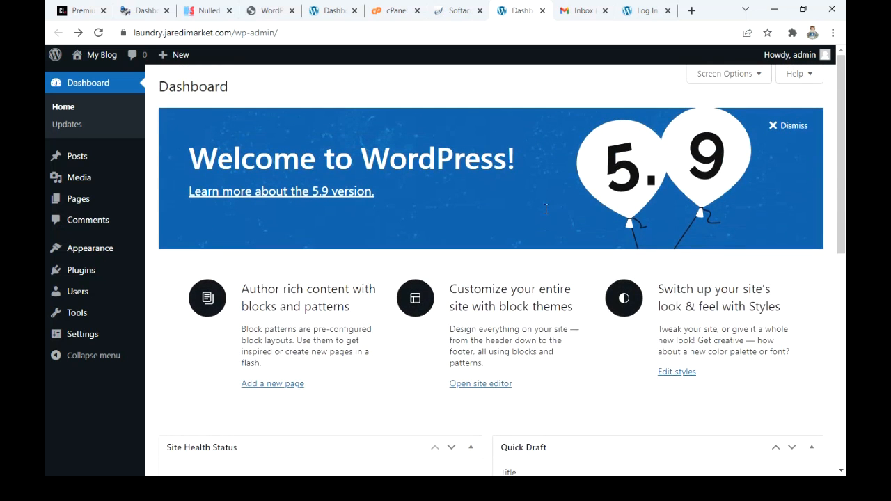
{"action": "left_click", "coordinate": [749, 77]}
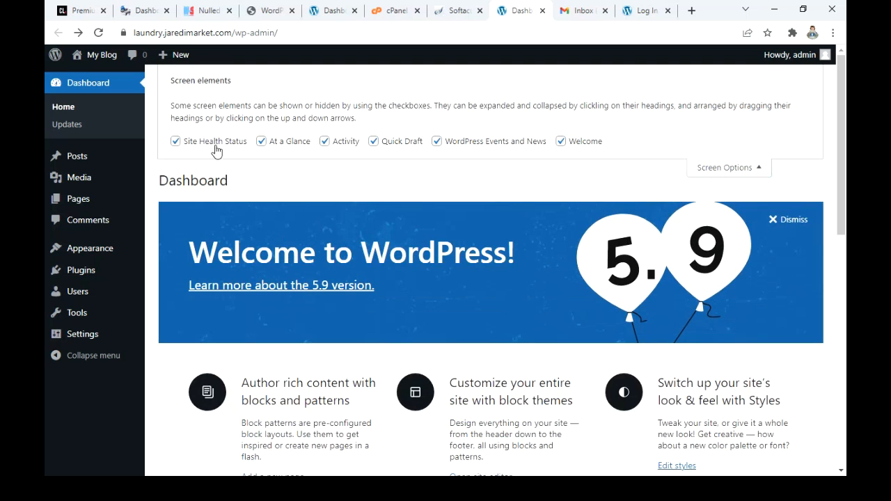
{"action": "left_click", "coordinate": [180, 145]}
{"action": "left_click", "coordinate": [324, 141]}
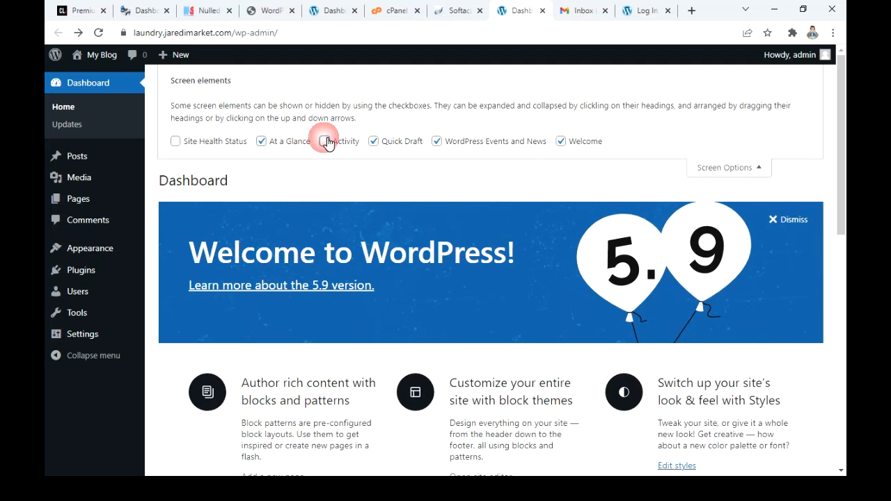
{"action": "left_click", "coordinate": [277, 145]}
{"action": "left_click", "coordinate": [437, 141]}
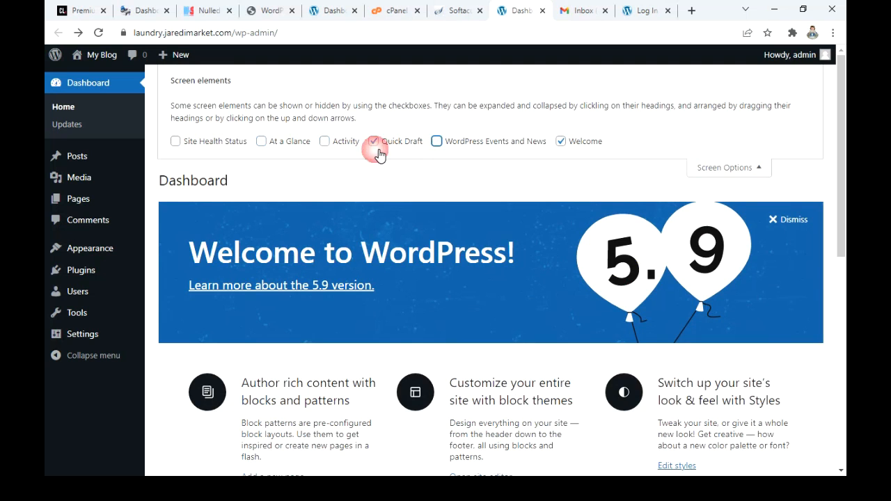
{"action": "left_click", "coordinate": [375, 142]}
{"action": "left_click", "coordinate": [561, 142]}
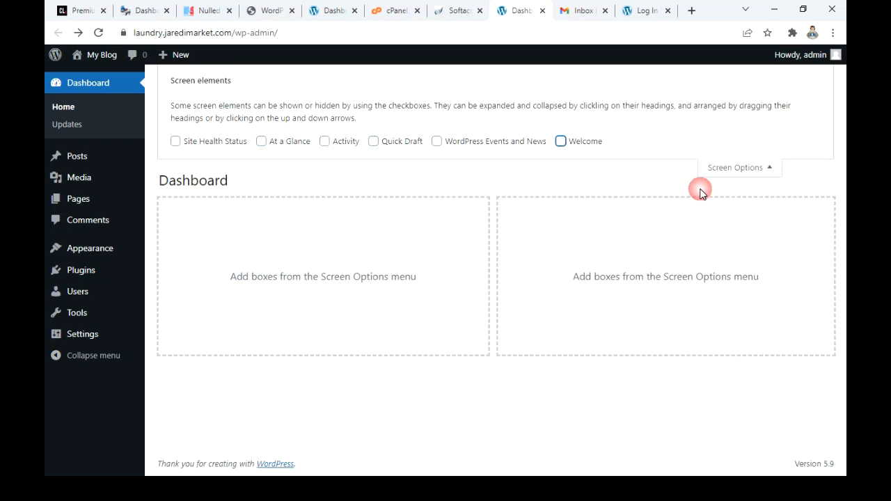
{"action": "left_click", "coordinate": [737, 171]}
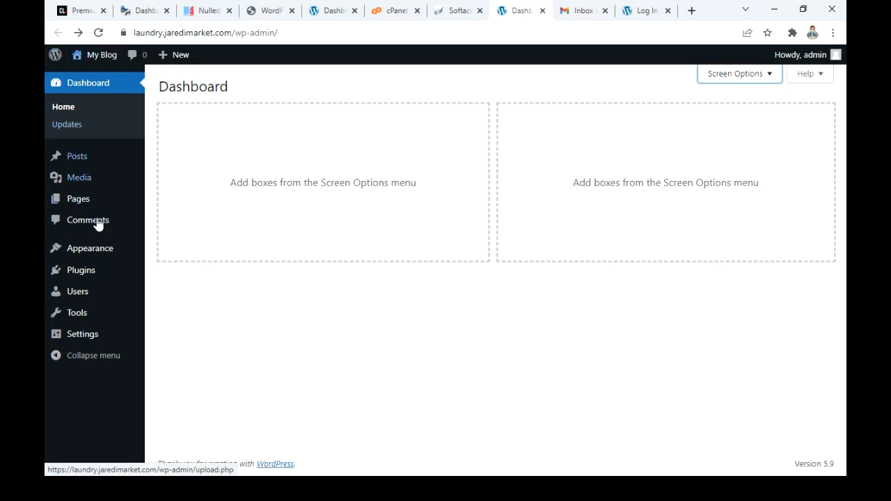
Step: Open the General Settings page of the laundry.jaredimarket.com site
{"action": "mouse_move", "coordinate": [90, 258]}
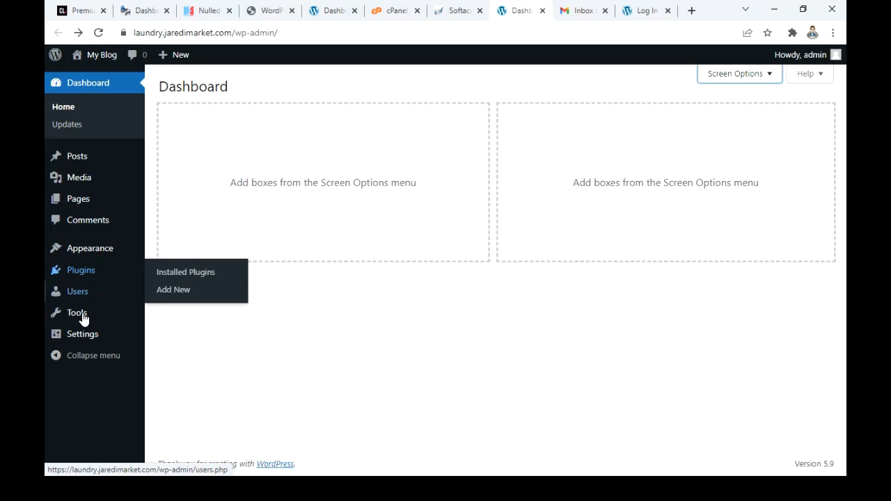
{"action": "mouse_move", "coordinate": [83, 323]}
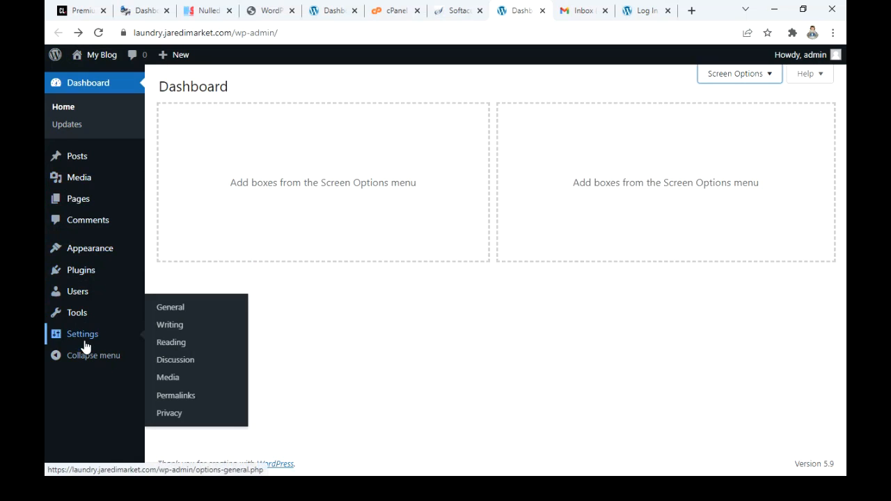
{"action": "left_click", "coordinate": [174, 312]}
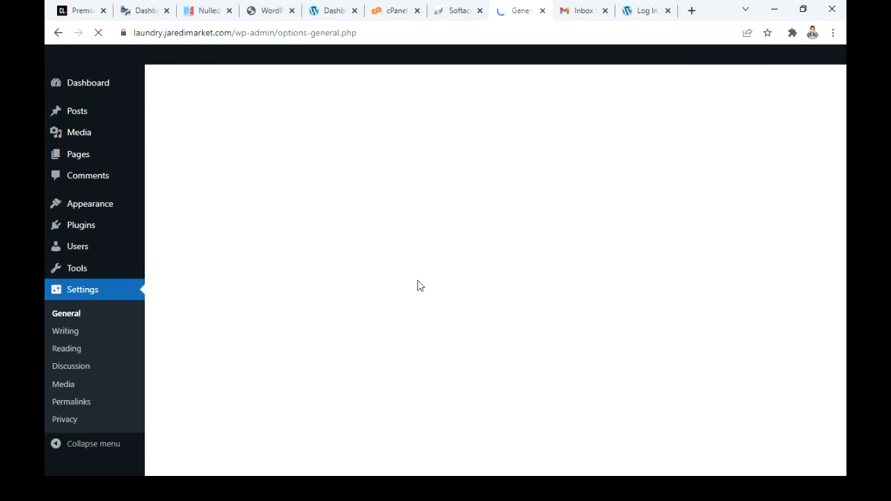
Step: Examine the site title, tagline, administration email, membership, language, timezone, and date and time format settings
{"action": "left_click_drag", "start_coordinate": [378, 130], "coordinate": [83, 114]}
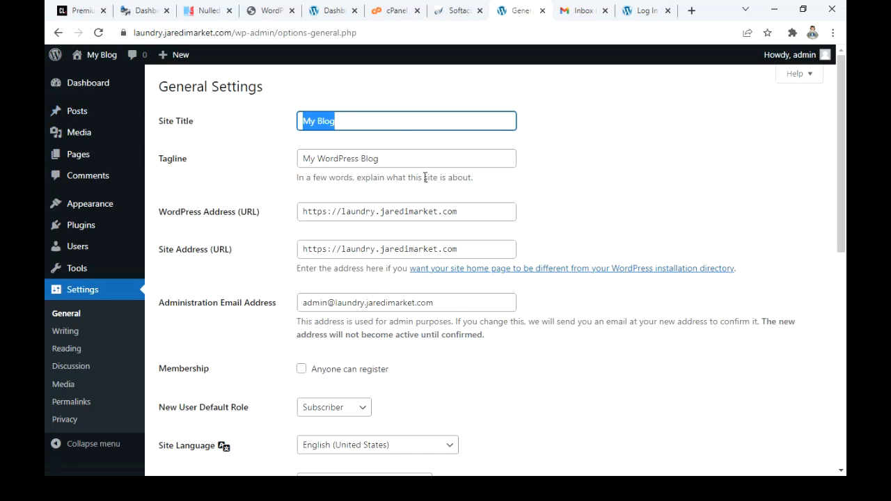
{"action": "left_click_drag", "start_coordinate": [428, 161], "coordinate": [258, 167]}
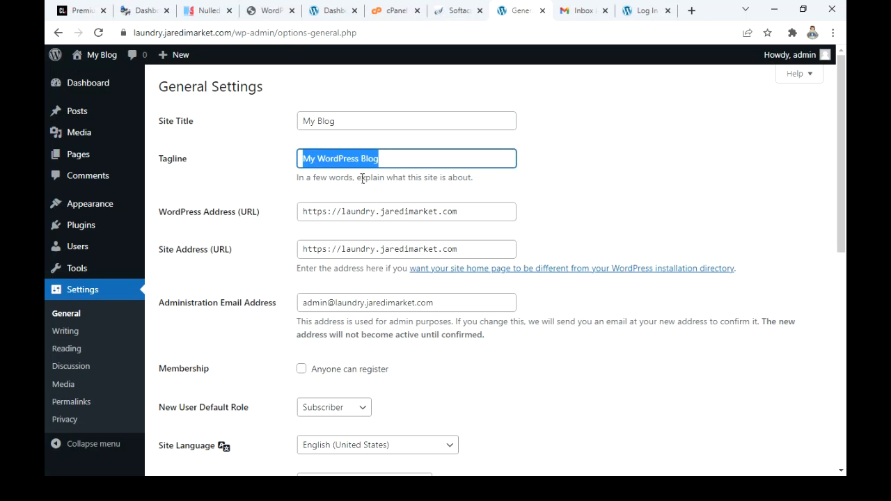
{"action": "scroll", "coordinate": [354, 152], "scroll_direction": "down", "scroll_amount": 2}
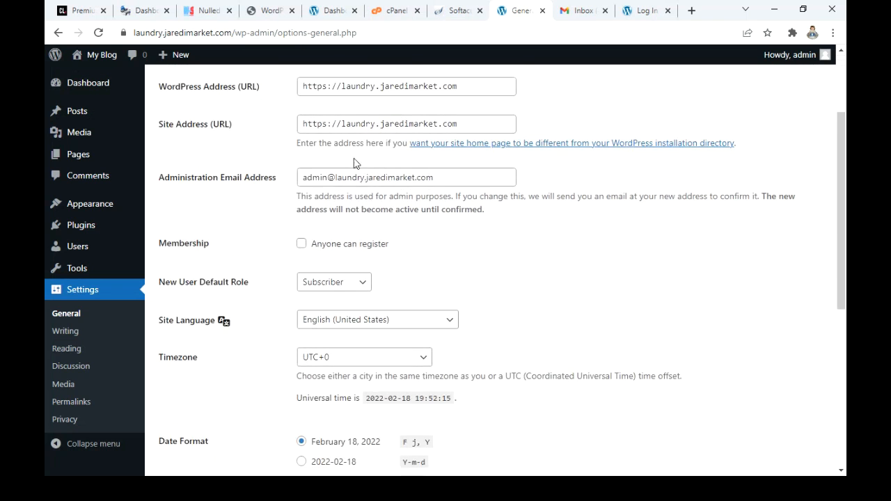
{"action": "left_click_drag", "start_coordinate": [362, 181], "coordinate": [336, 180]}
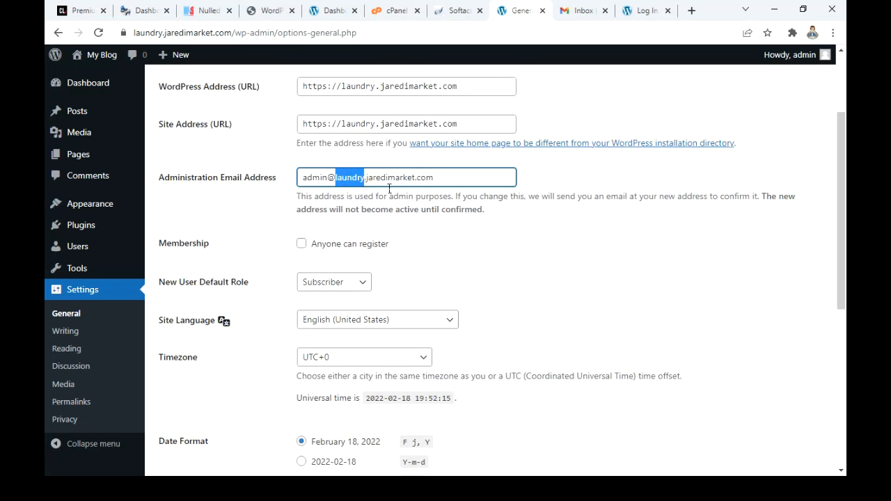
{"action": "scroll", "coordinate": [392, 189], "scroll_direction": "down", "scroll_amount": 3}
{"action": "scroll", "coordinate": [392, 188], "scroll_direction": "up", "scroll_amount": 3}
{"action": "left_click", "coordinate": [410, 238]}
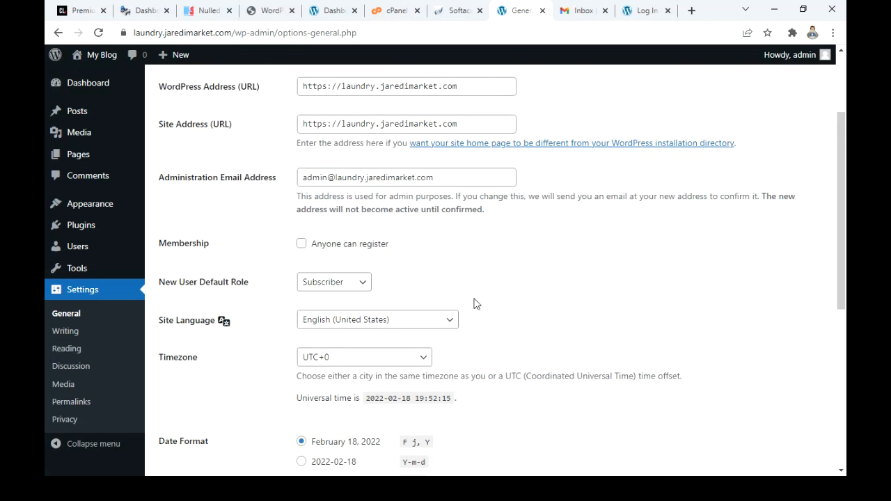
{"action": "left_click", "coordinate": [303, 245]}
{"action": "left_click", "coordinate": [302, 244]}
{"action": "scroll", "coordinate": [446, 293], "scroll_direction": "down", "scroll_amount": 5}
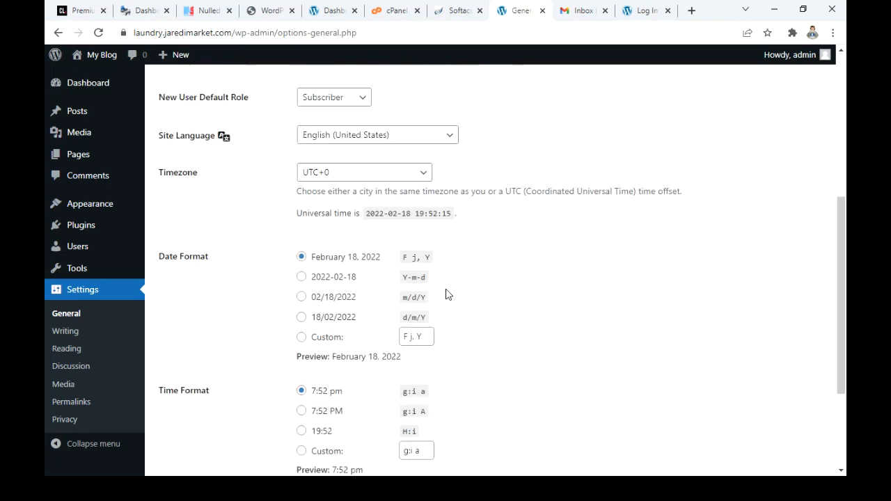
{"action": "scroll", "coordinate": [447, 293], "scroll_direction": "up", "scroll_amount": 8}
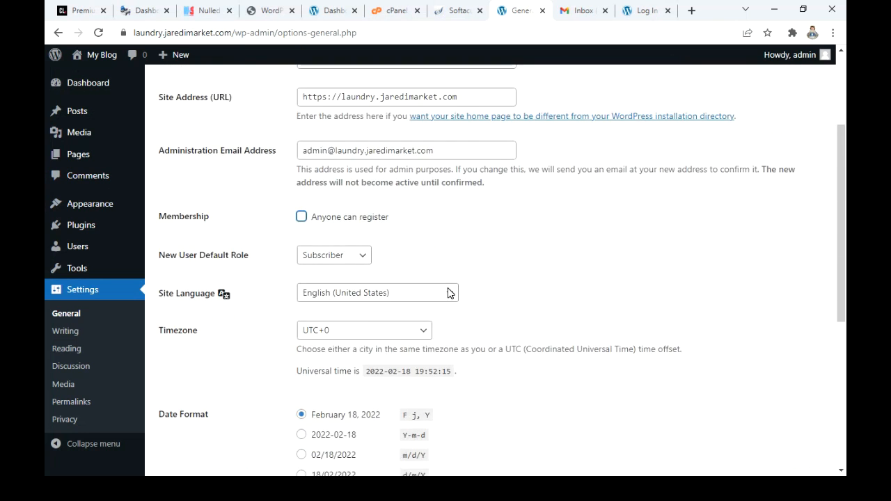
Step: Replace the site title with "Laundry Setrvices"
{"action": "triple_click", "coordinate": [402, 158]}
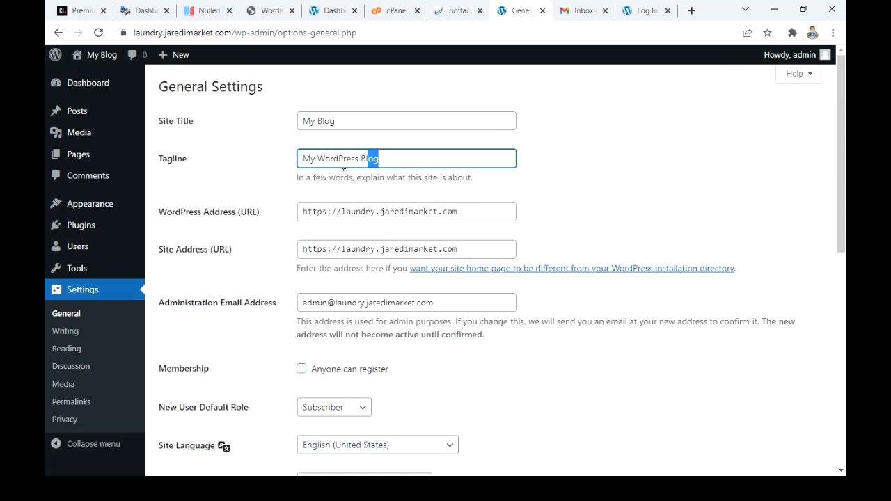
{"action": "left_click_drag", "start_coordinate": [337, 121], "coordinate": [227, 134]}
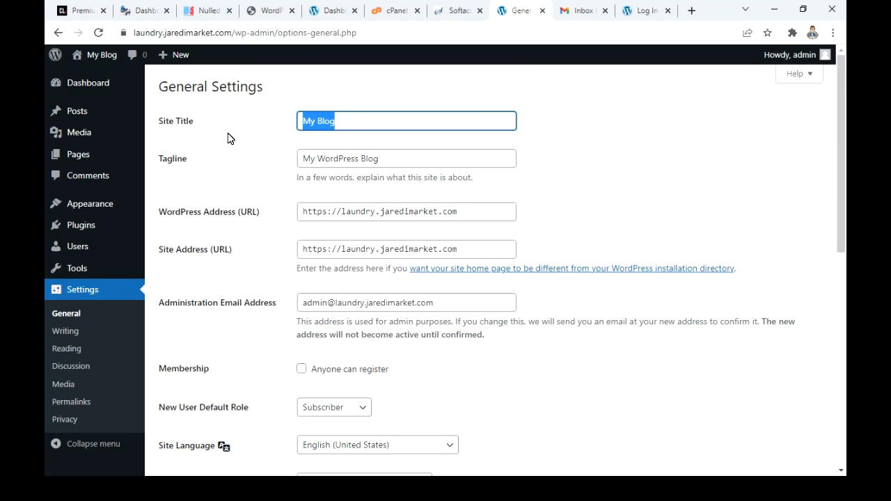
{"action": "type", "text": "Lau"}
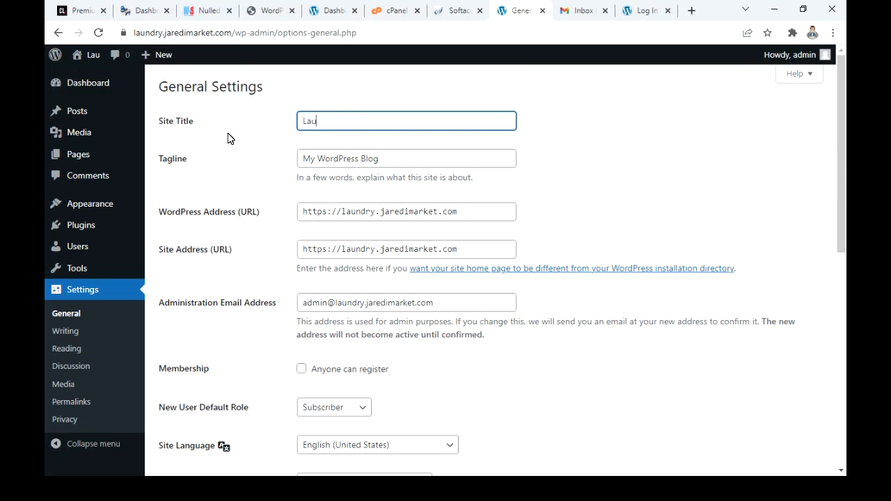
{"action": "type", "text": "ndry Setrvices"}
Step: Set the tagline to "fresh clean wears one time offer services" and save the general settings
{"action": "key", "text": "Tab"}
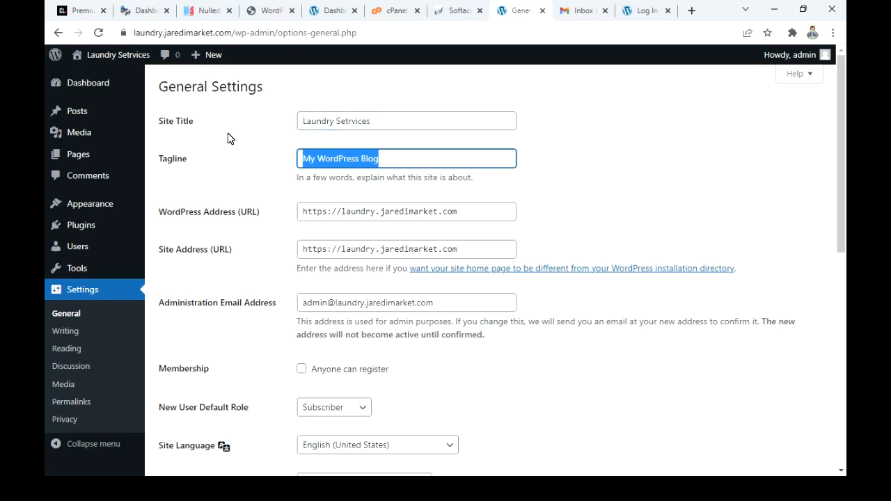
{"action": "type", "text": "fr"}
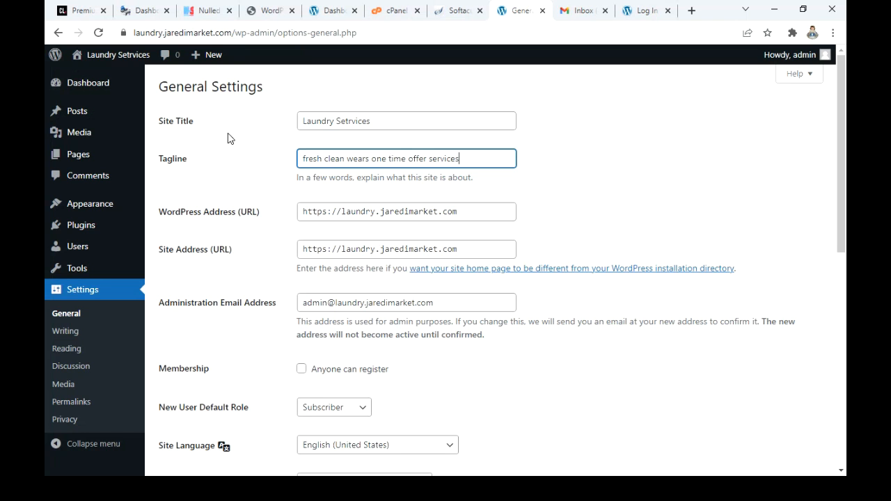
{"action": "scroll", "coordinate": [280, 187], "scroll_direction": "down", "scroll_amount": 2}
{"action": "scroll", "coordinate": [280, 187], "scroll_direction": "up", "scroll_amount": 2}
{"action": "scroll", "coordinate": [342, 129], "scroll_direction": "down", "scroll_amount": 8}
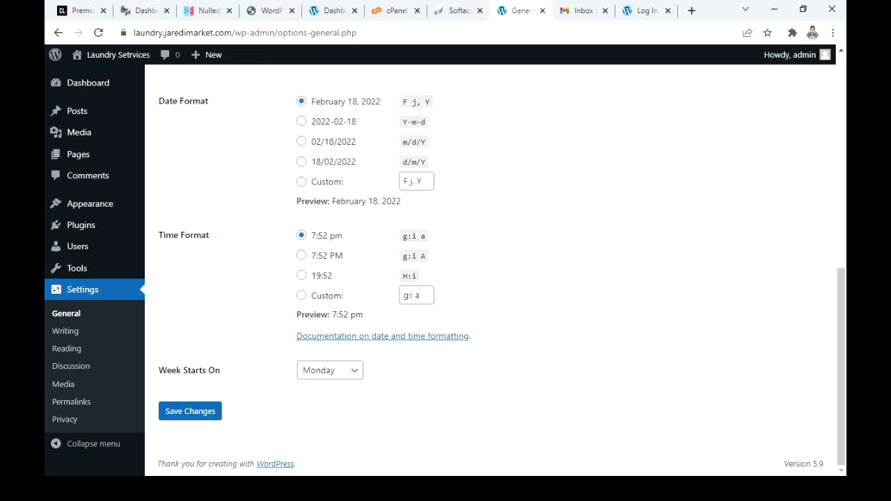
{"action": "left_click", "coordinate": [172, 413]}
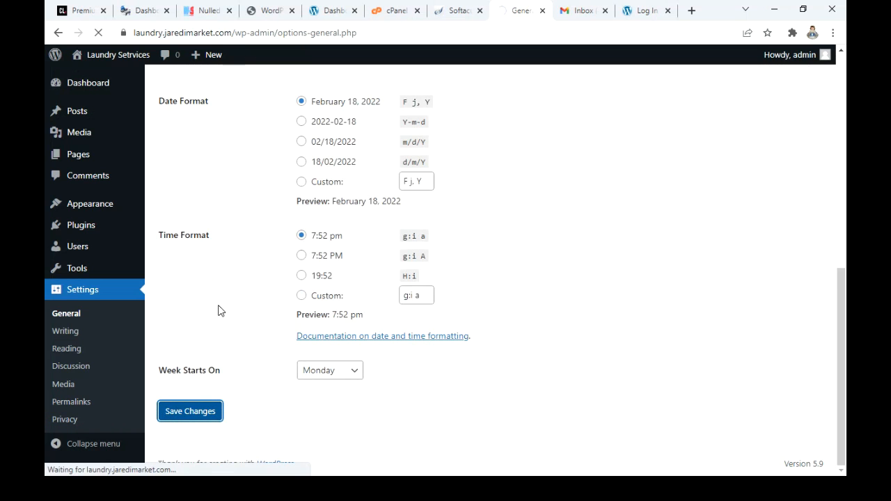
{"action": "scroll", "coordinate": [218, 311], "scroll_direction": "up", "scroll_amount": 8}
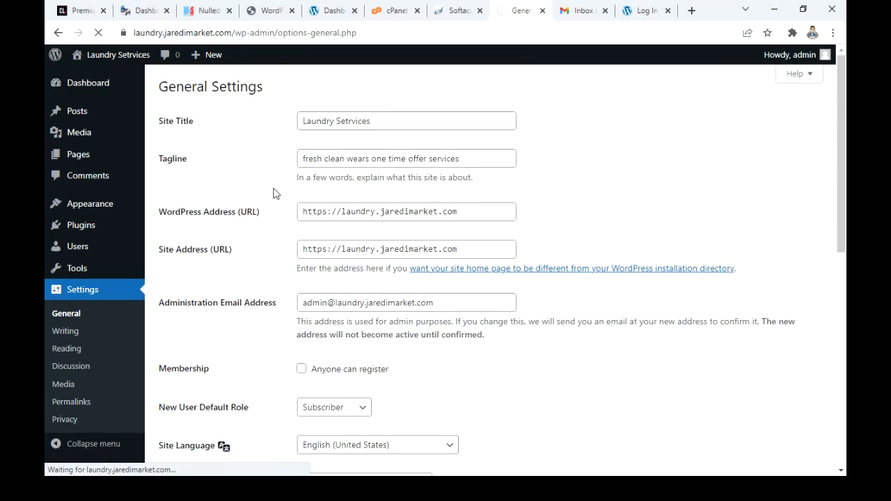
Step: Correct the spelling of the site title to "Laundry Services" and save the changes
{"action": "left_click", "coordinate": [358, 128]}
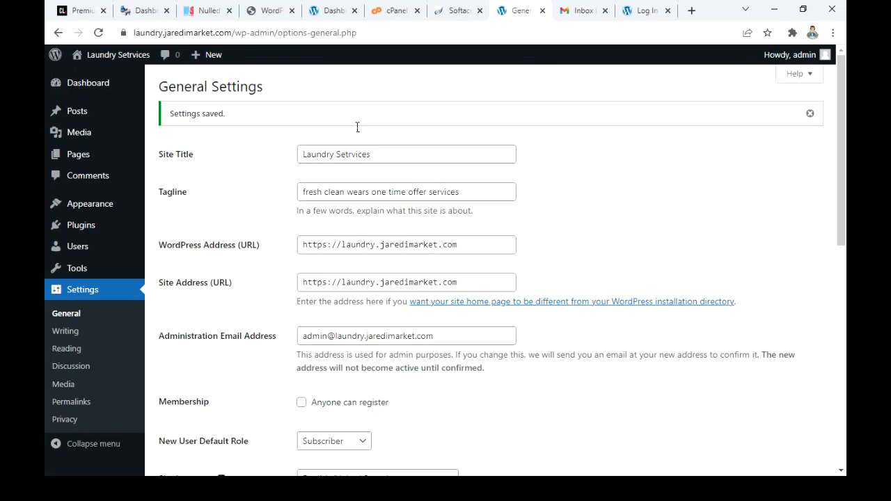
{"action": "left_click", "coordinate": [354, 163]}
{"action": "key", "text": "BackSpace"}
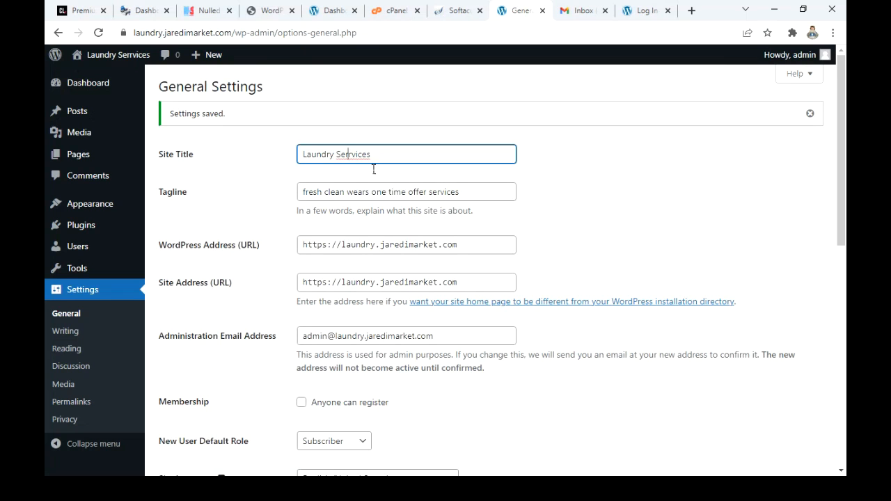
{"action": "scroll", "coordinate": [372, 169], "scroll_direction": "down", "scroll_amount": 8}
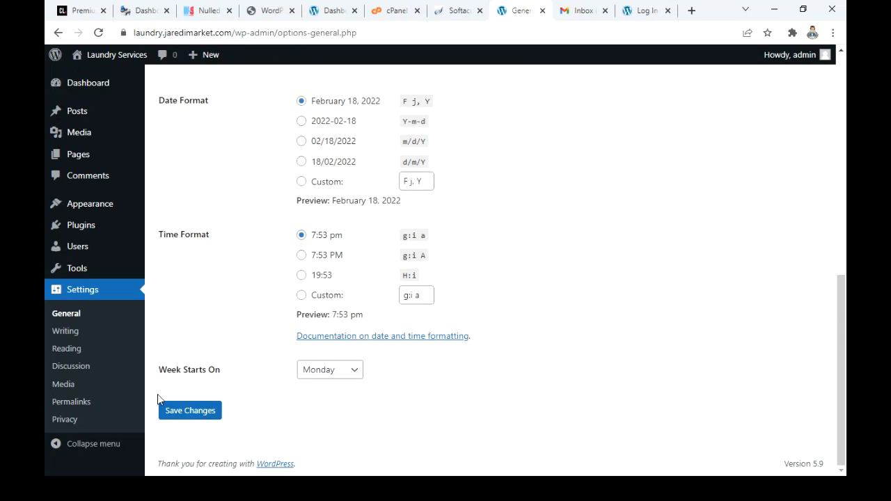
{"action": "left_click", "coordinate": [174, 416]}
Step: Visit the site's front page to check its header, first post and footer, and return to the General Settings page
{"action": "mouse_move", "coordinate": [115, 60]}
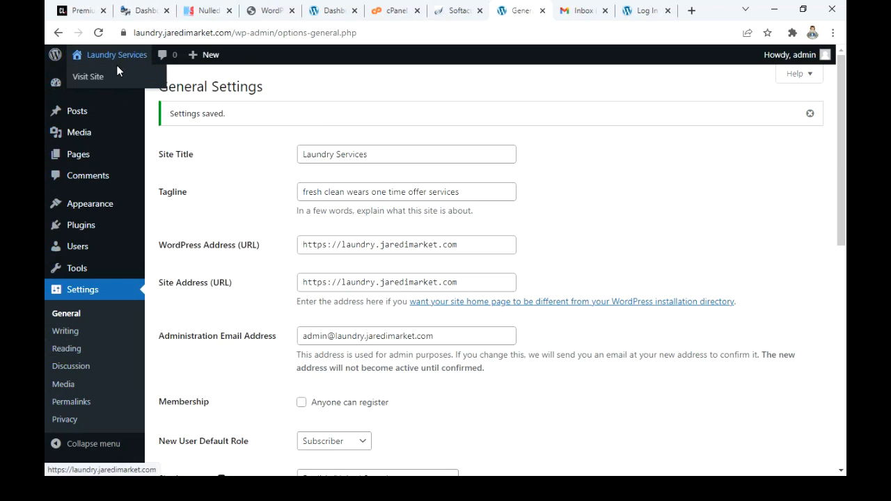
{"action": "left_click", "coordinate": [94, 76]}
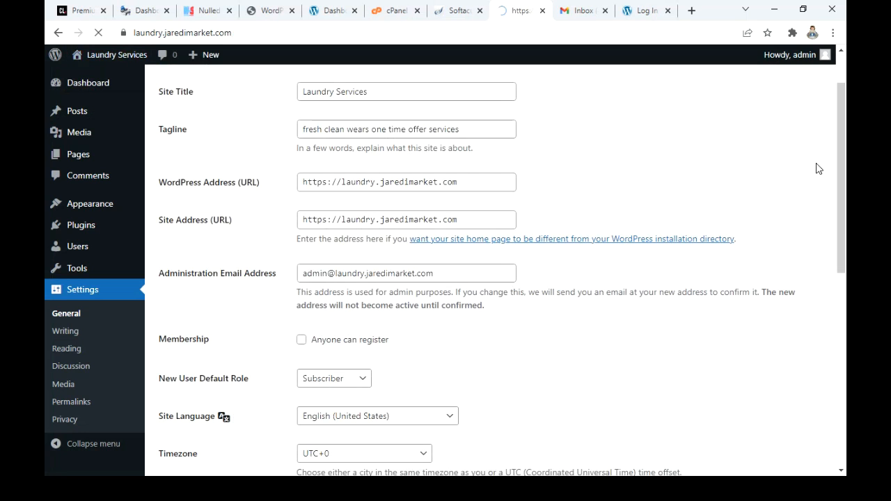
{"action": "scroll", "coordinate": [816, 169], "scroll_direction": "down", "scroll_amount": 2}
{"action": "scroll", "coordinate": [780, 146], "scroll_direction": "up", "scroll_amount": 2}
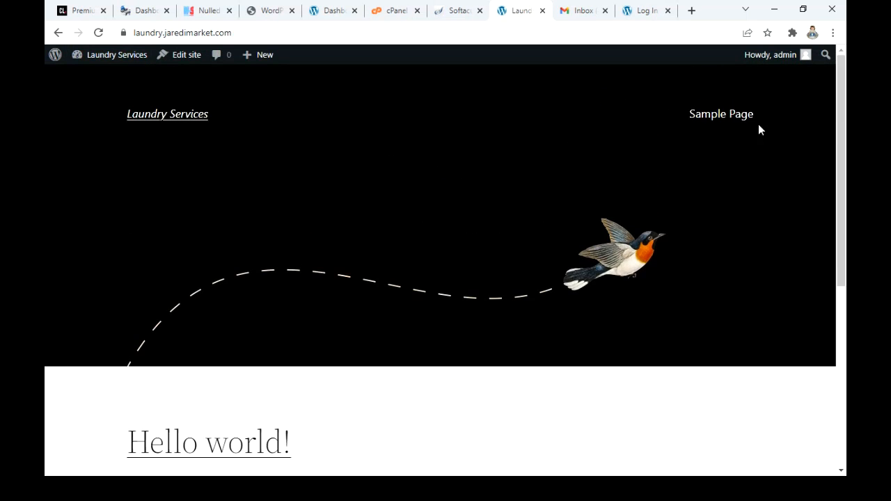
{"action": "scroll", "coordinate": [383, 346], "scroll_direction": "down", "scroll_amount": 4}
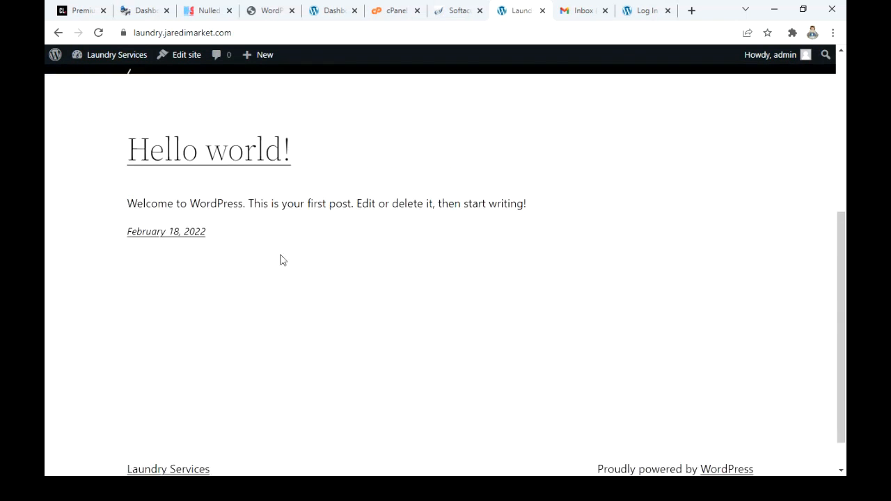
{"action": "scroll", "coordinate": [174, 280], "scroll_direction": "up", "scroll_amount": 1}
{"action": "left_click", "coordinate": [57, 33]}
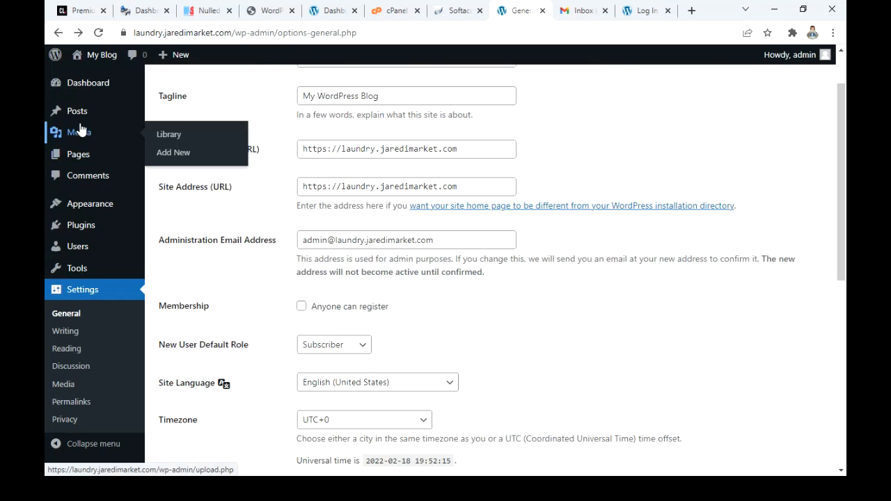
Step: Open the list of all posts and move the existing post to the Trash with a bulk action
{"action": "mouse_move", "coordinate": [80, 117]}
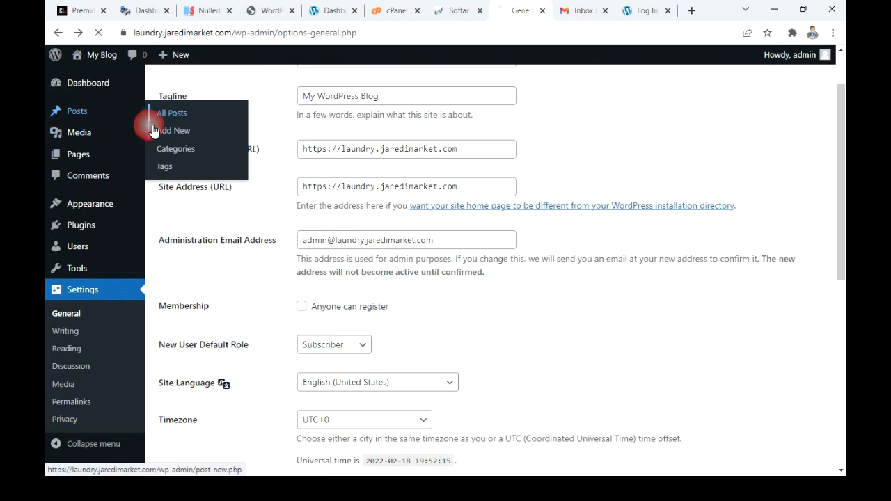
{"action": "left_click", "coordinate": [161, 118]}
{"action": "left_click", "coordinate": [171, 182]}
{"action": "left_click", "coordinate": [193, 247]}
{"action": "left_click", "coordinate": [209, 288]}
{"action": "left_click", "coordinate": [252, 252]}
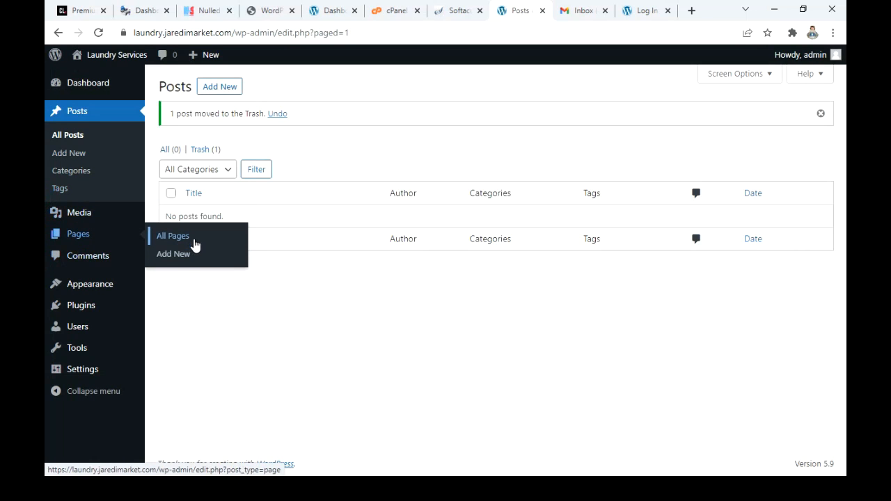
Step: Open the list of all pages and move the Privacy Policy and Sample Page pages to the Trash in bulk
{"action": "left_click", "coordinate": [195, 245]}
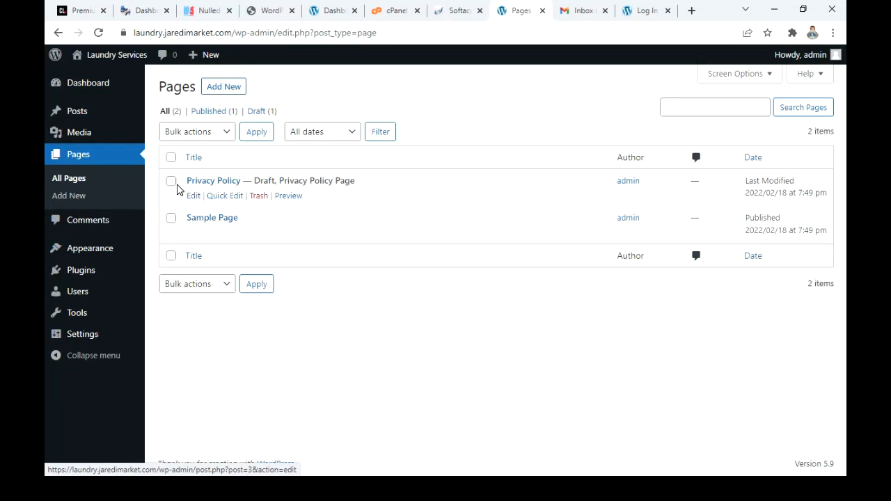
{"action": "left_click", "coordinate": [173, 160]}
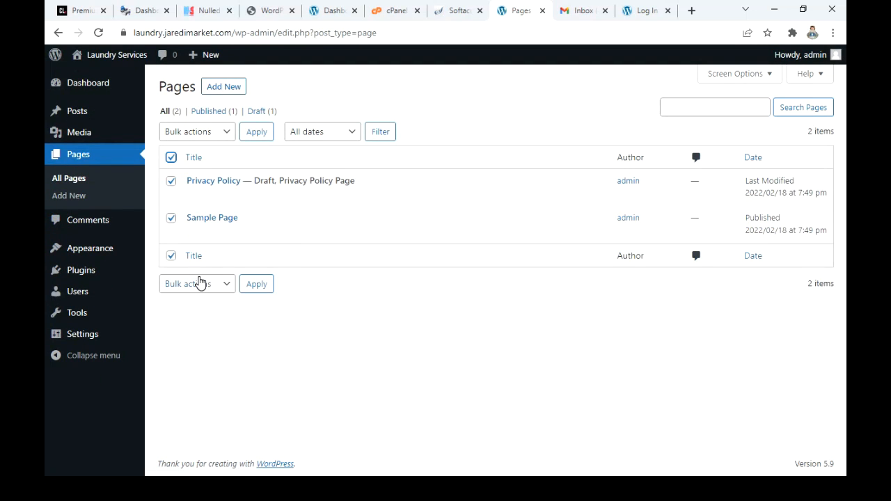
{"action": "left_click", "coordinate": [198, 283]}
{"action": "left_click", "coordinate": [194, 327]}
{"action": "left_click", "coordinate": [256, 284]}
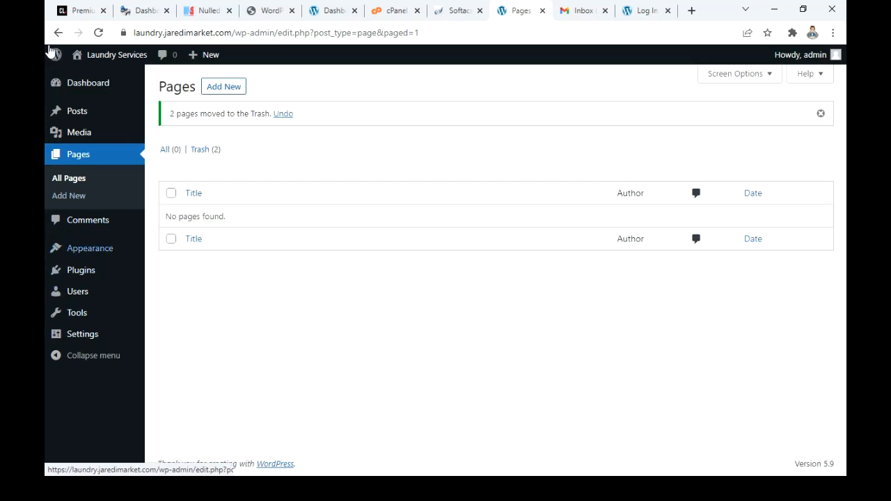
Step: Open the Comments page to check for existing comments
{"action": "left_click", "coordinate": [105, 221]}
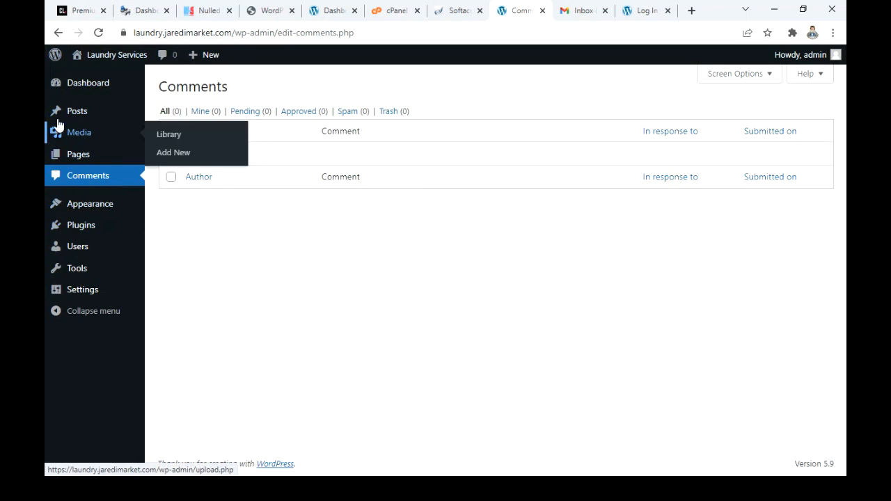
{"action": "mouse_move", "coordinate": [92, 154]}
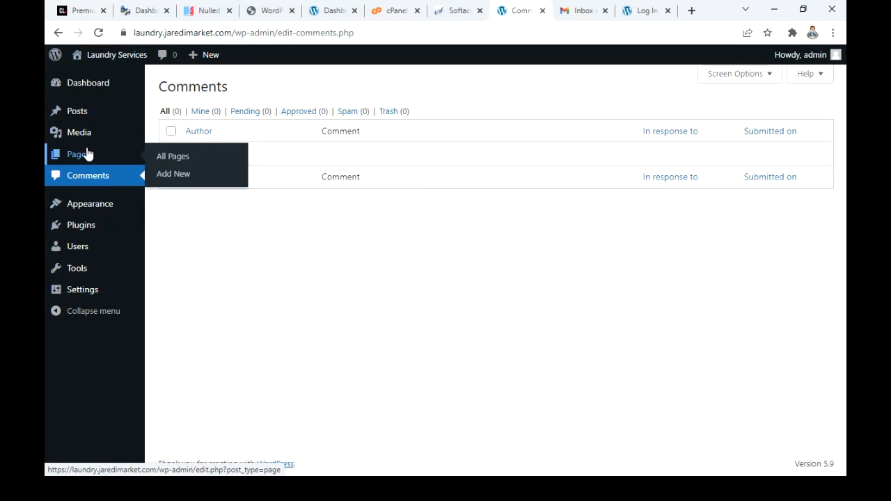
{"action": "mouse_move", "coordinate": [87, 214]}
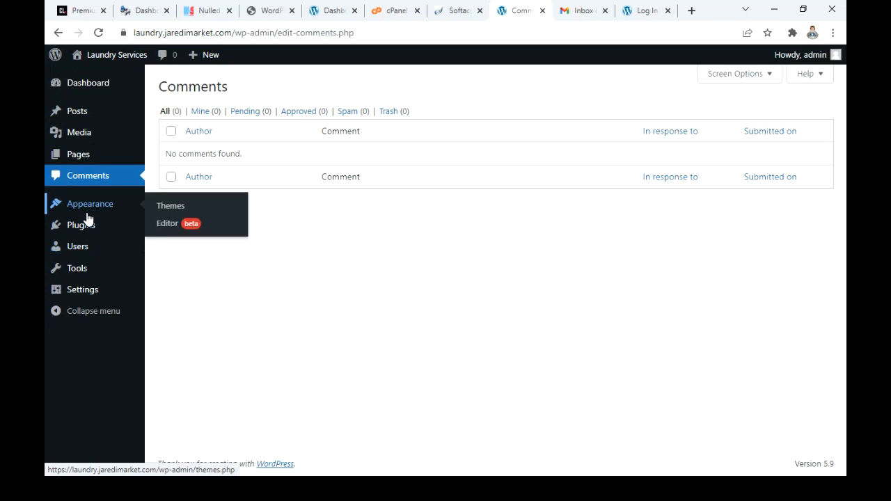
Step: Open the installed themes, view the details of the Twenty Twenty theme and activate it
{"action": "left_click", "coordinate": [183, 206]}
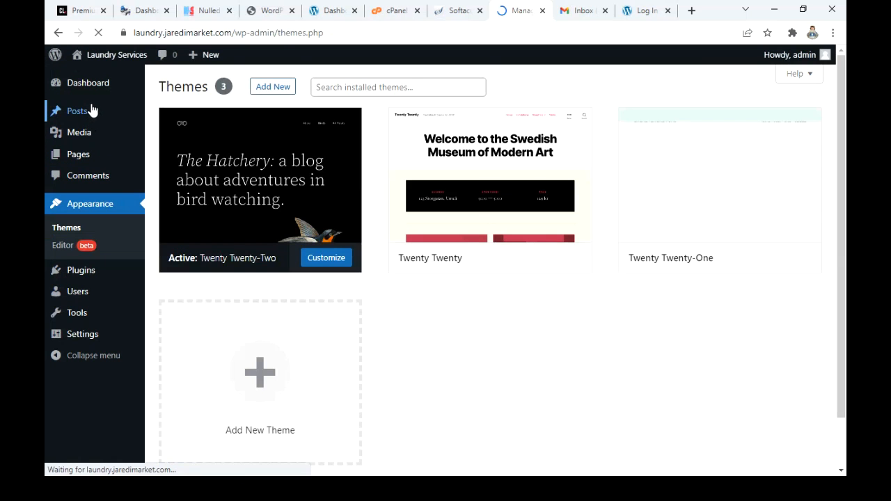
{"action": "mouse_move", "coordinate": [94, 156]}
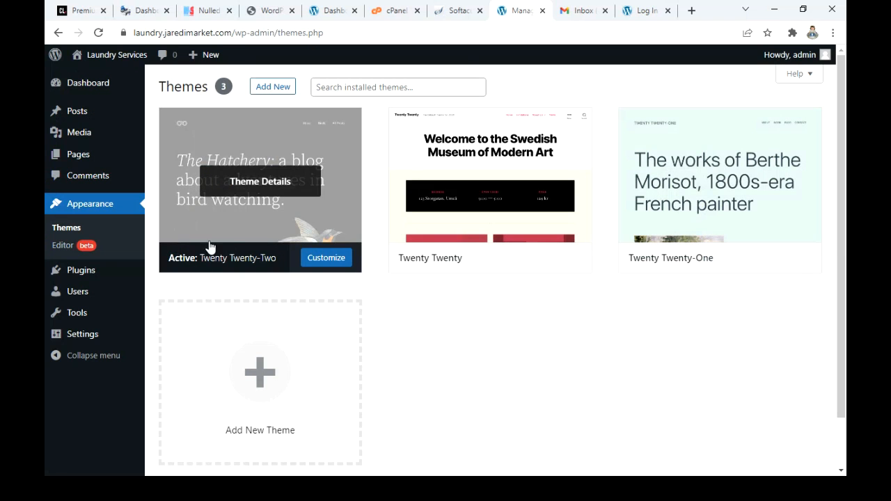
{"action": "left_click", "coordinate": [497, 232]}
{"action": "scroll", "coordinate": [429, 339], "scroll_direction": "down", "scroll_amount": 2}
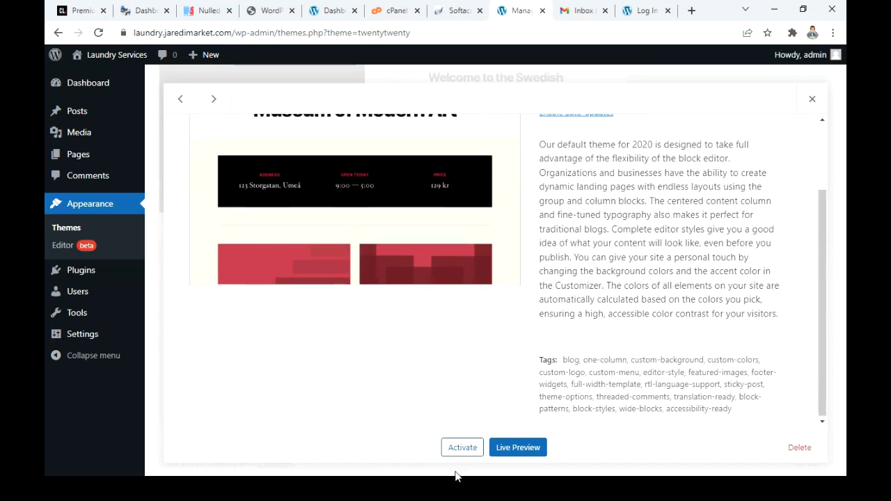
{"action": "left_click", "coordinate": [457, 453]}
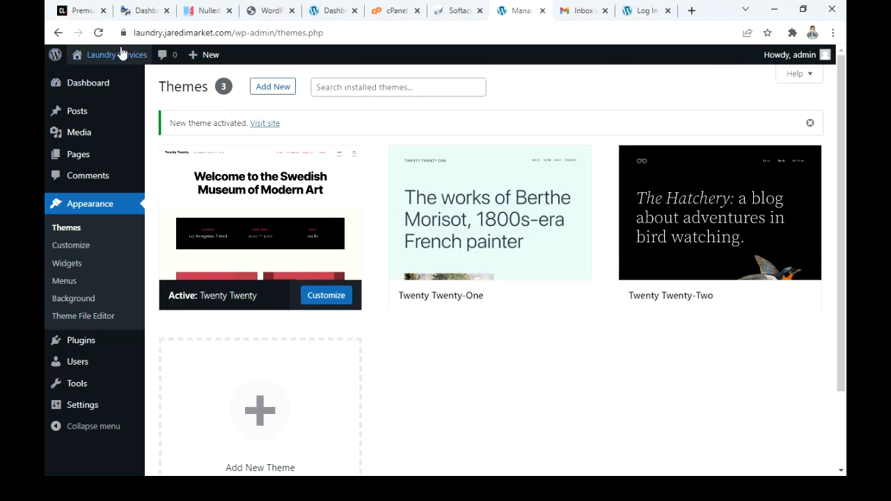
Step: Visit the site's front page to examine its look with the Twenty Twenty theme, and return to the Themes page
{"action": "mouse_move", "coordinate": [120, 62]}
{"action": "left_click", "coordinate": [99, 77]}
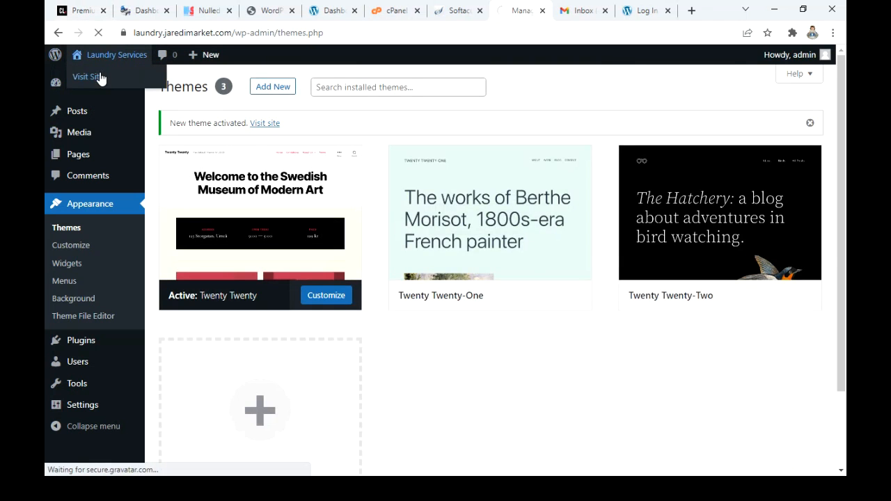
{"action": "scroll", "coordinate": [272, 120], "scroll_direction": "down", "scroll_amount": 2}
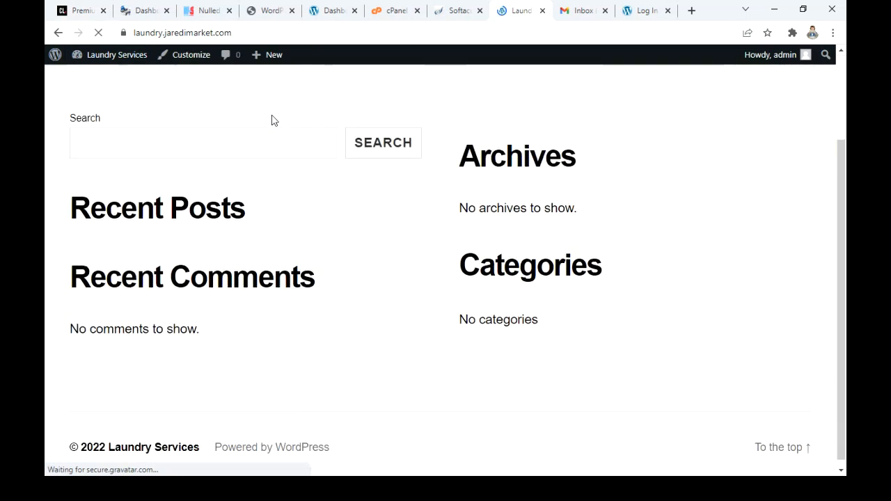
{"action": "scroll", "coordinate": [273, 120], "scroll_direction": "up", "scroll_amount": 2}
{"action": "scroll", "coordinate": [272, 120], "scroll_direction": "down", "scroll_amount": 2}
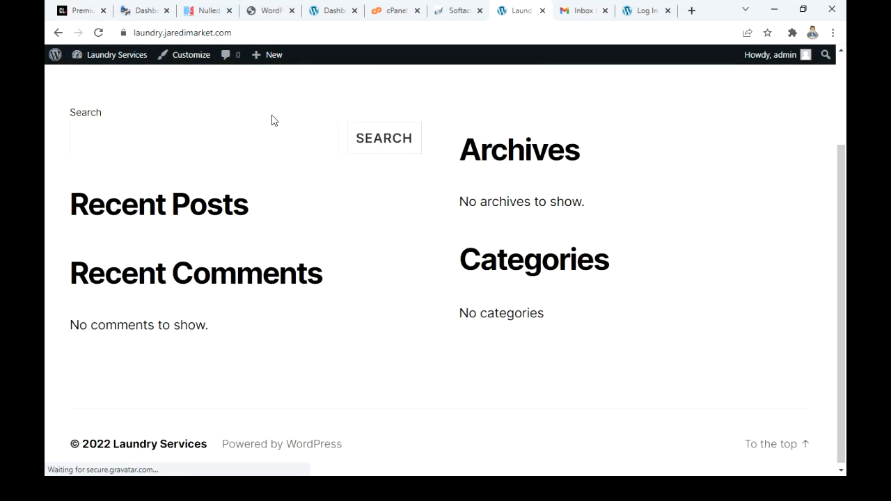
{"action": "scroll", "coordinate": [272, 121], "scroll_direction": "up", "scroll_amount": 2}
{"action": "left_click", "coordinate": [59, 34]}
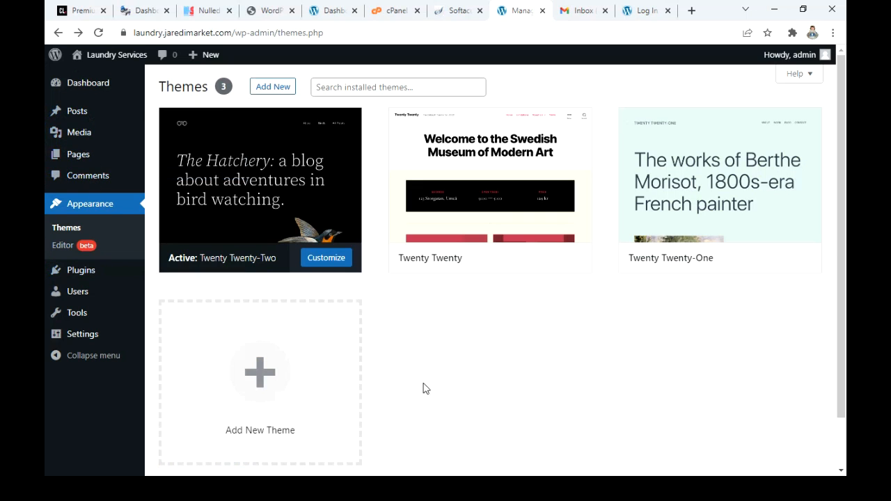
Step: Switch to the PowerPoint slide show and advance the "What are themes and plugins?" slide through the theme and plugin definitions
{"action": "scroll", "coordinate": [436, 382], "scroll_direction": "down", "scroll_amount": 1}
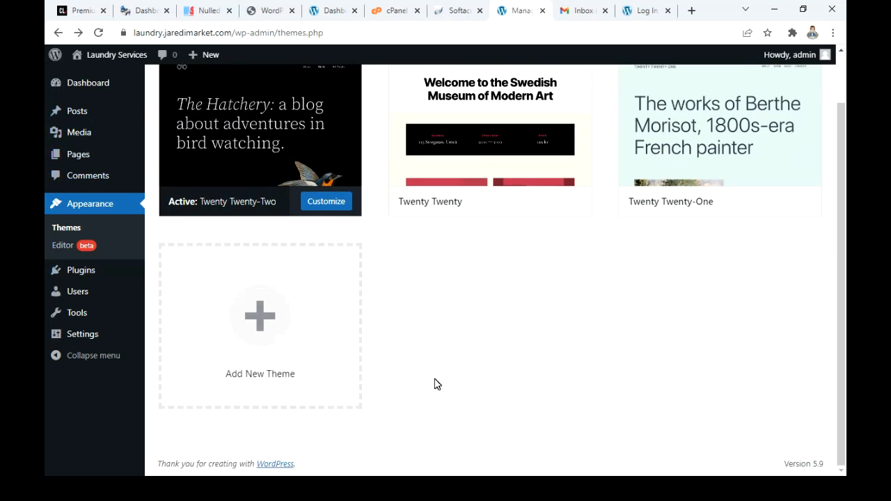
{"action": "key", "text": "super"}
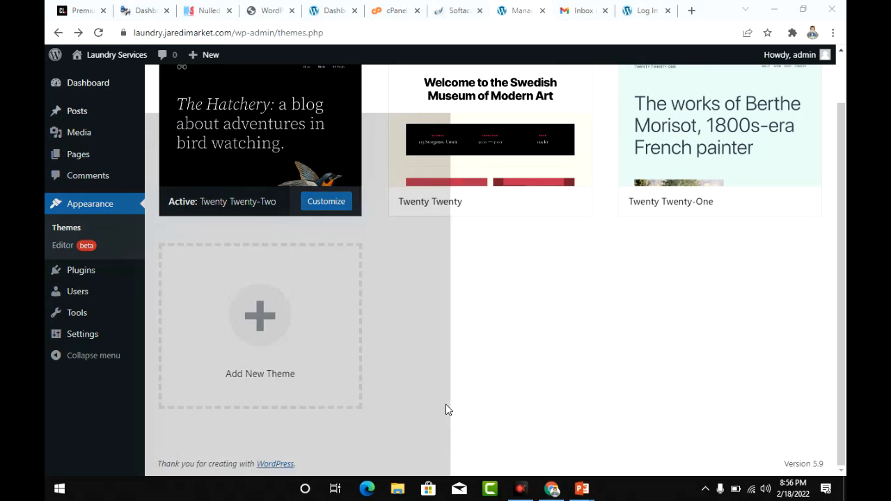
{"action": "mouse_move", "coordinate": [591, 496]}
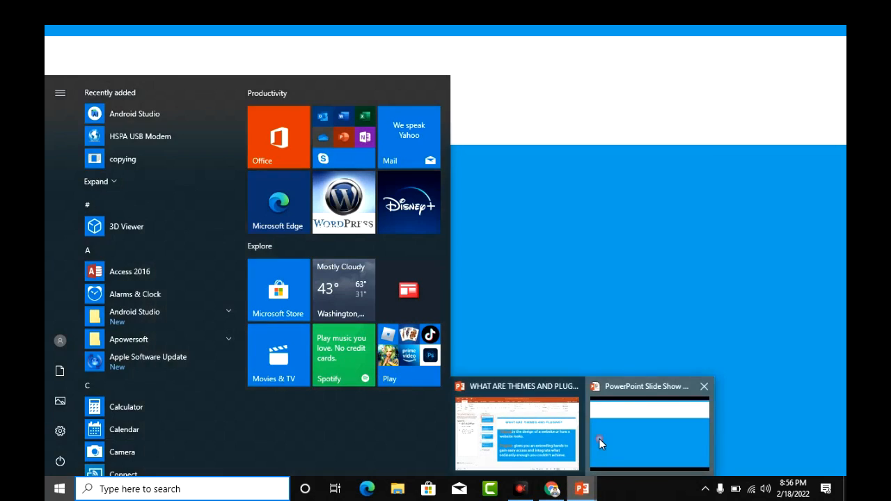
{"action": "left_click", "coordinate": [600, 439]}
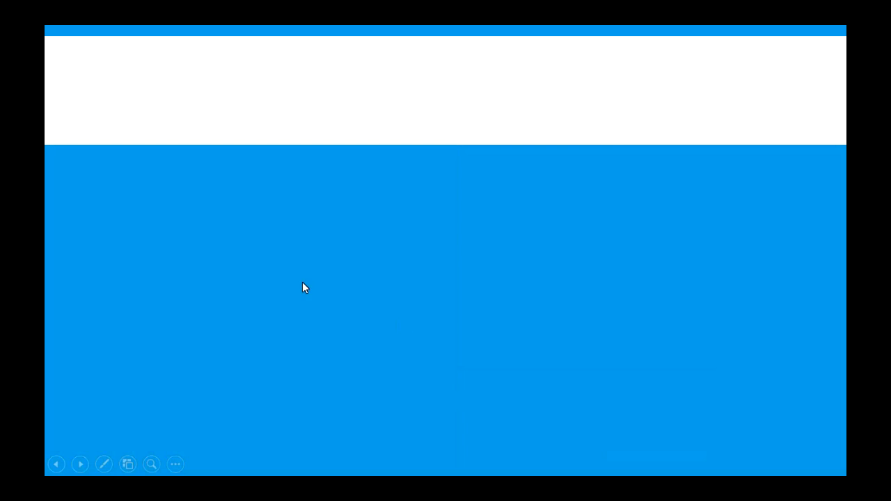
{"action": "left_click", "coordinate": [387, 246]}
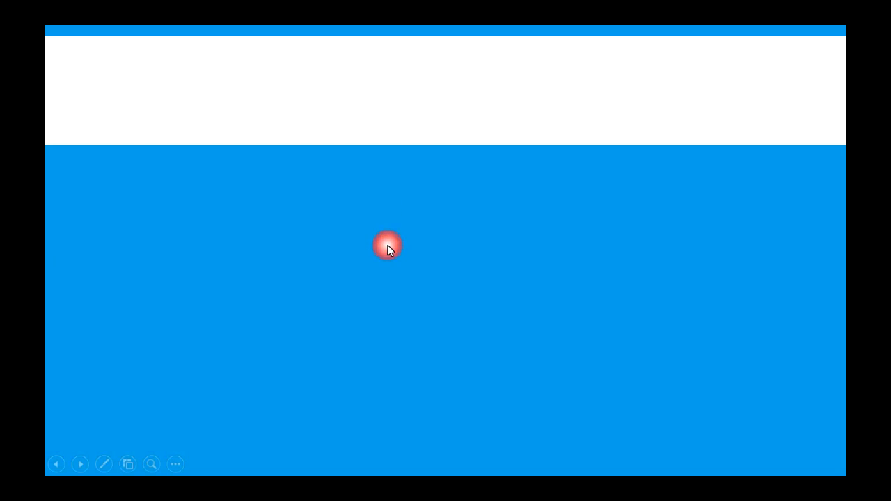
{"action": "left_click", "coordinate": [405, 319]}
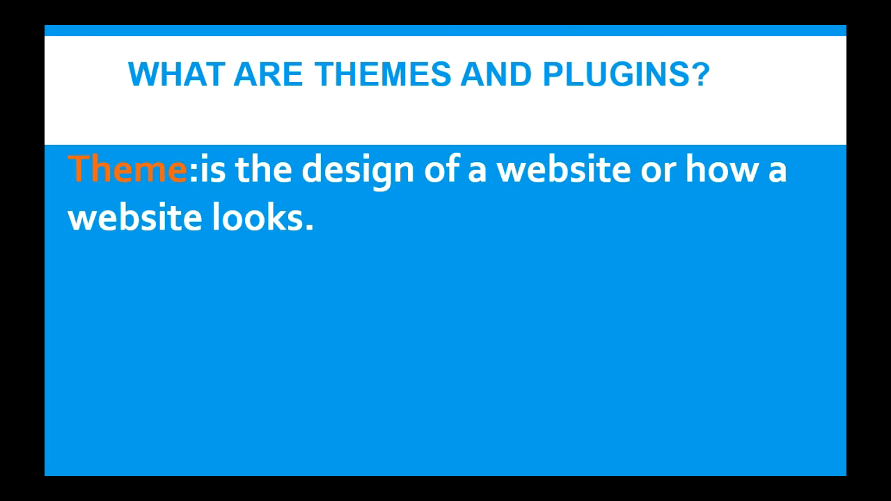
{"action": "key", "text": "Right"}
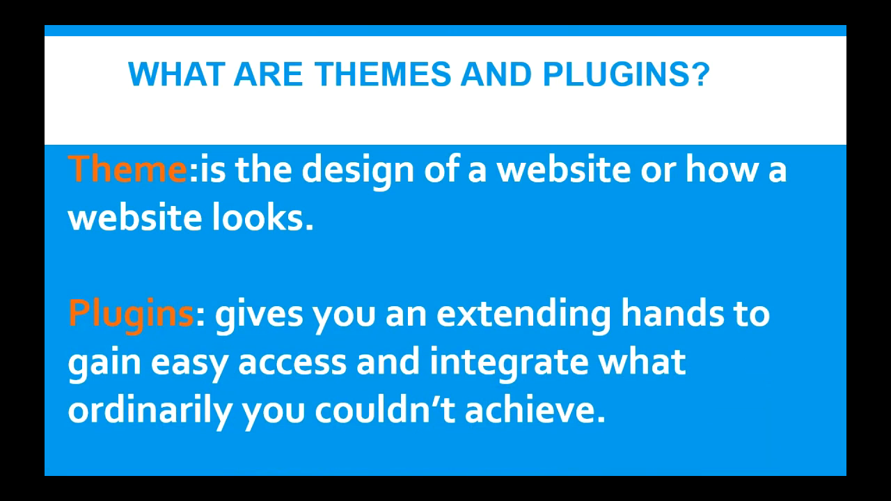